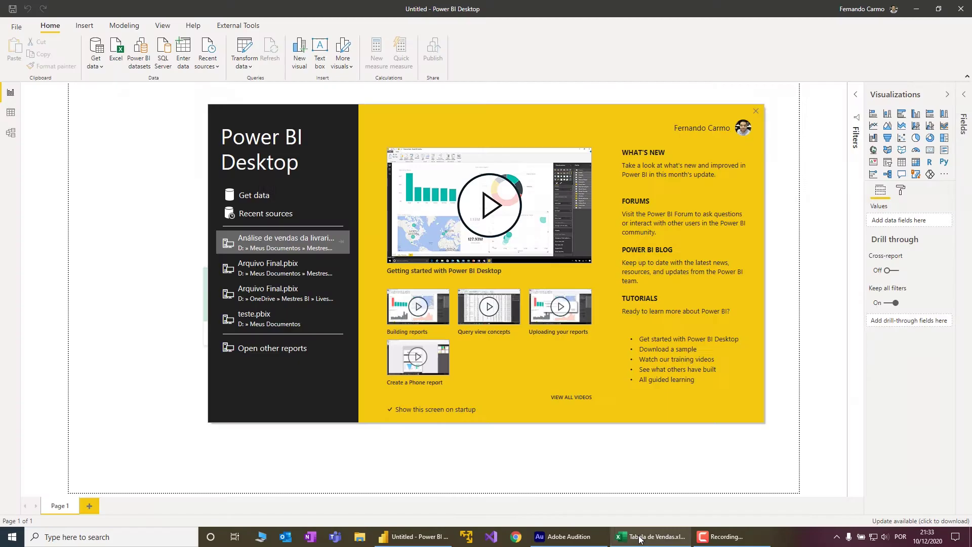
Step: Switch to the Tabela de Vendas workbook in Excel and examine each column of the sales table, from ID to Categoria
{"action": "left_click", "coordinate": [640, 537]}
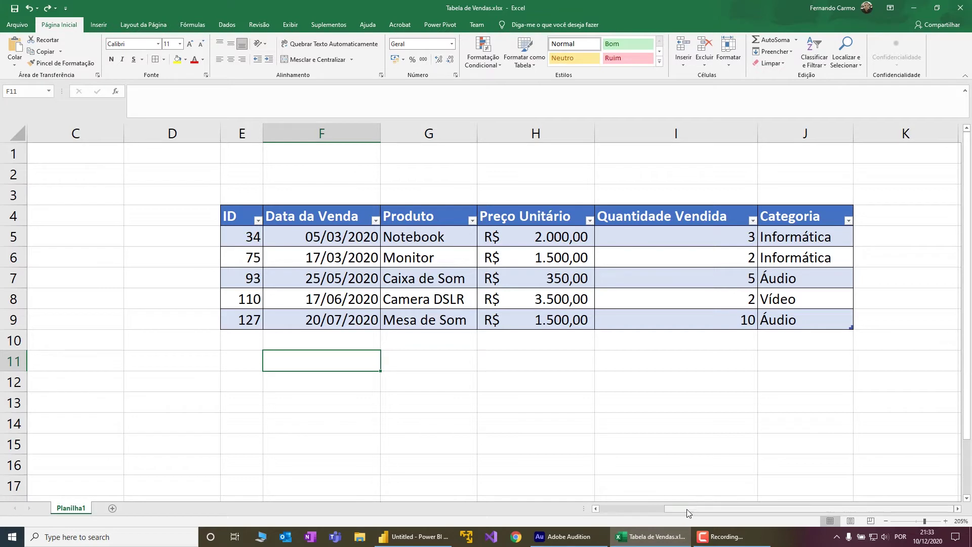
{"action": "left_click_drag", "start_coordinate": [243, 221], "coordinate": [250, 318]}
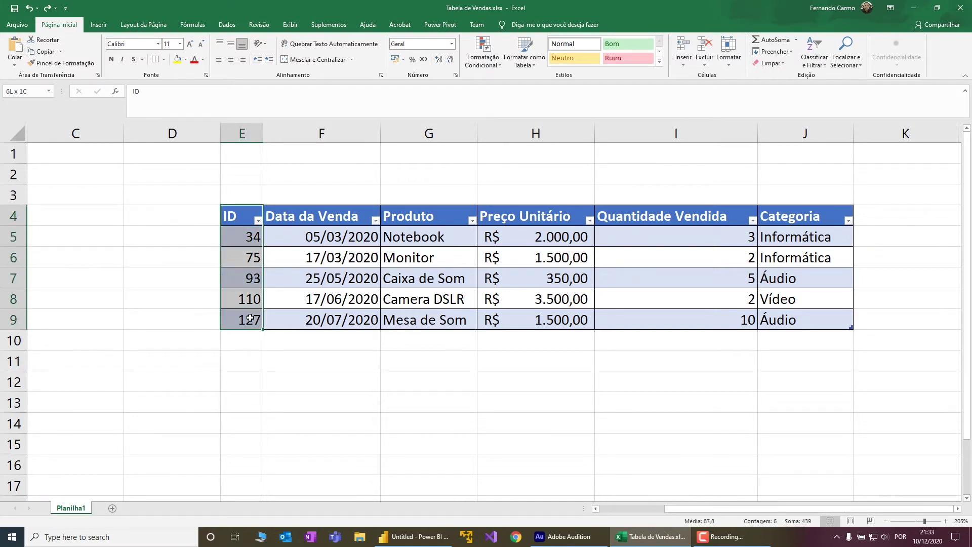
{"action": "left_click_drag", "start_coordinate": [331, 236], "coordinate": [337, 324]}
{"action": "left_click_drag", "start_coordinate": [423, 236], "coordinate": [433, 322]}
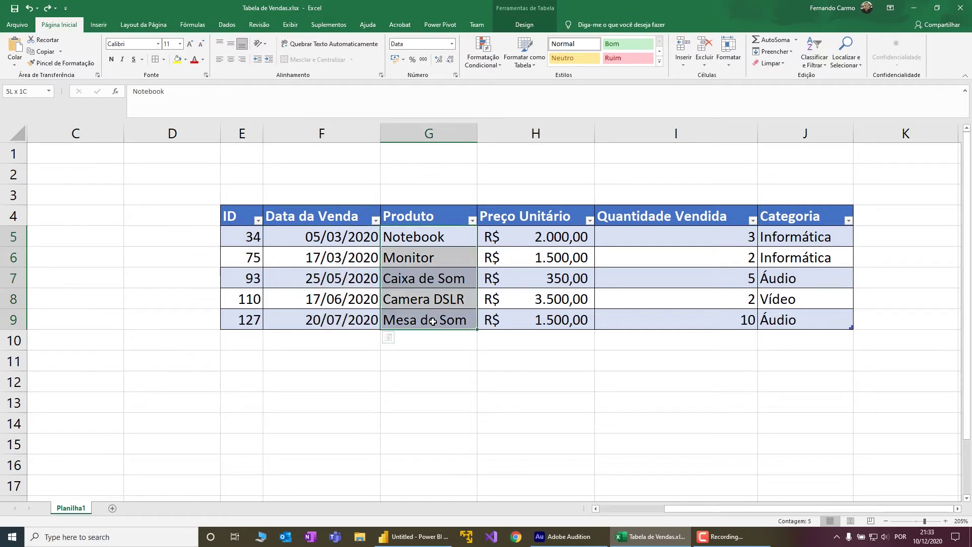
{"action": "left_click_drag", "start_coordinate": [525, 237], "coordinate": [527, 318]}
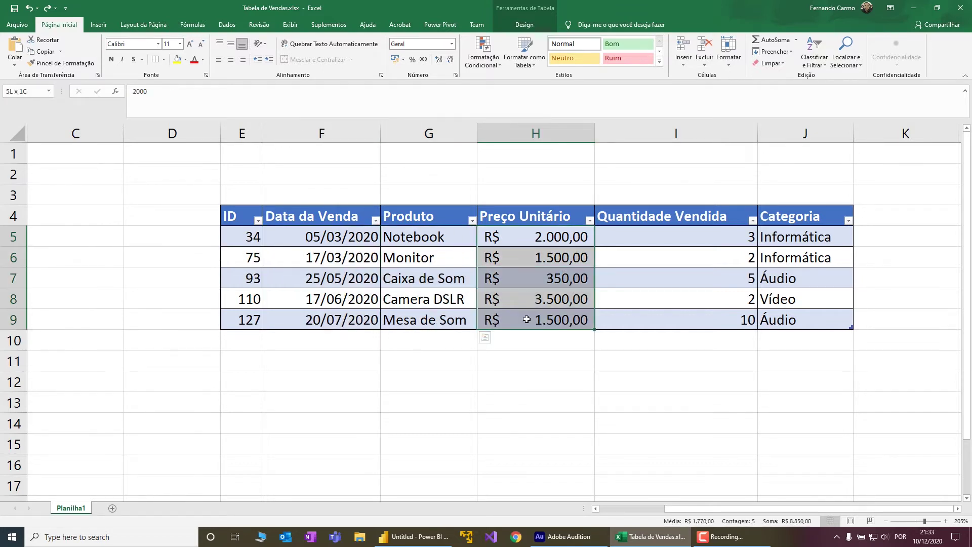
{"action": "left_click_drag", "start_coordinate": [649, 237], "coordinate": [660, 319]}
{"action": "left_click_drag", "start_coordinate": [813, 238], "coordinate": [812, 326]}
{"action": "left_click", "coordinate": [884, 299]}
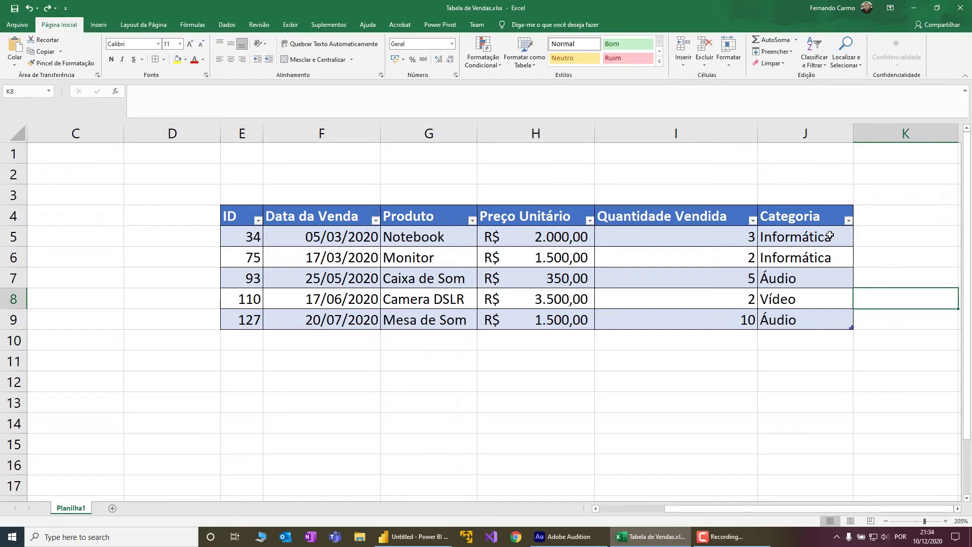
Step: Add a column beside Categoria by entering a formula in K5 that multiplies Preço Unitário by Quantidade Vendida
{"action": "left_click", "coordinate": [957, 509]}
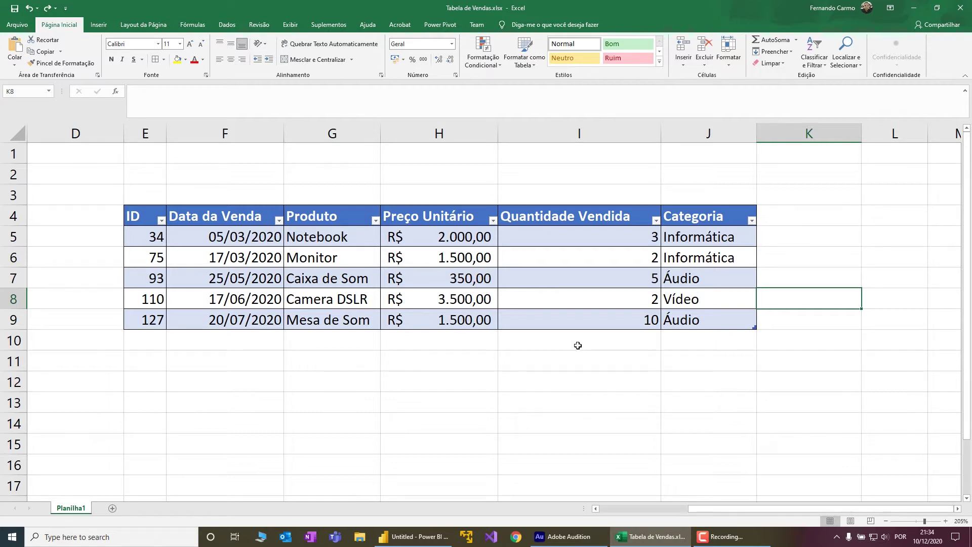
{"action": "left_click", "coordinate": [438, 240]}
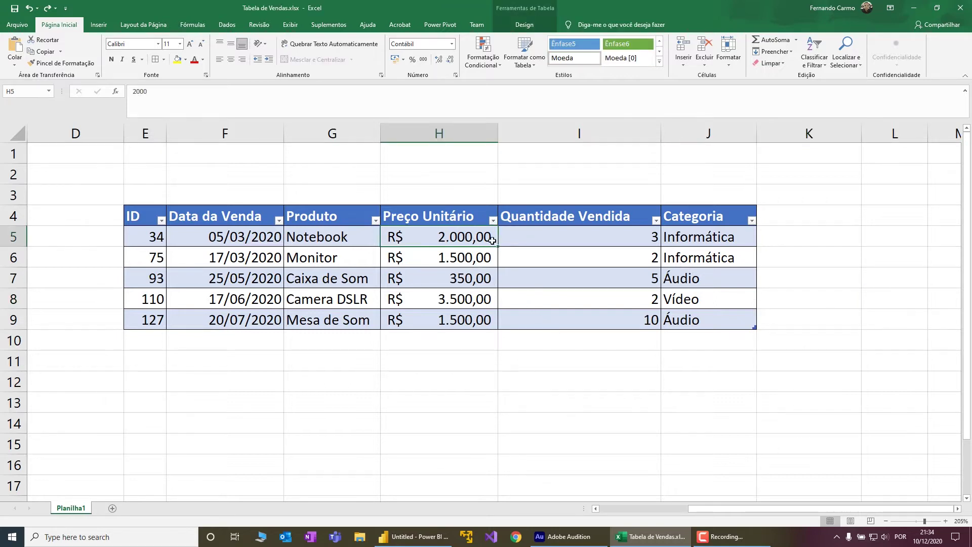
{"action": "left_click", "coordinate": [614, 239]}
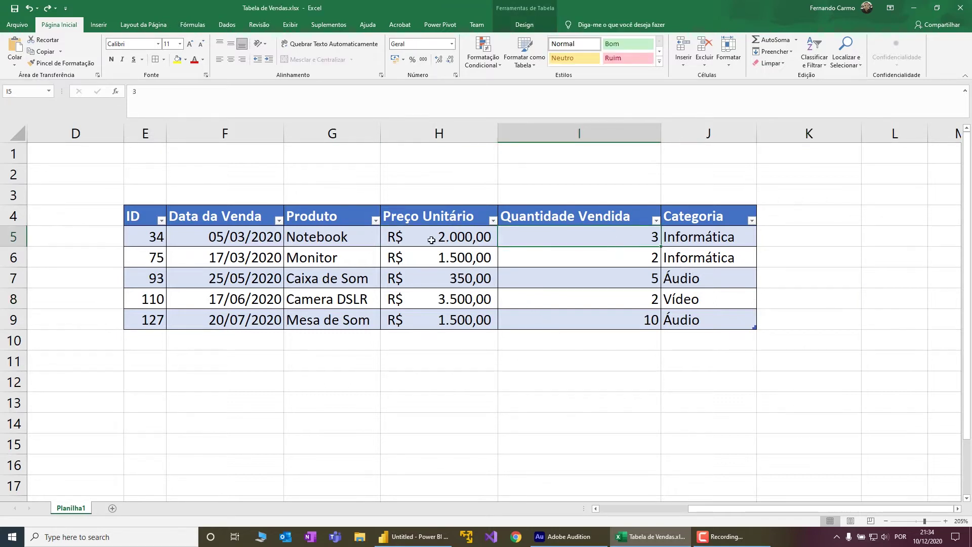
{"action": "left_click_drag", "start_coordinate": [467, 239], "coordinate": [504, 239]}
{"action": "left_click", "coordinate": [807, 243]}
{"action": "left_click", "coordinate": [447, 236]}
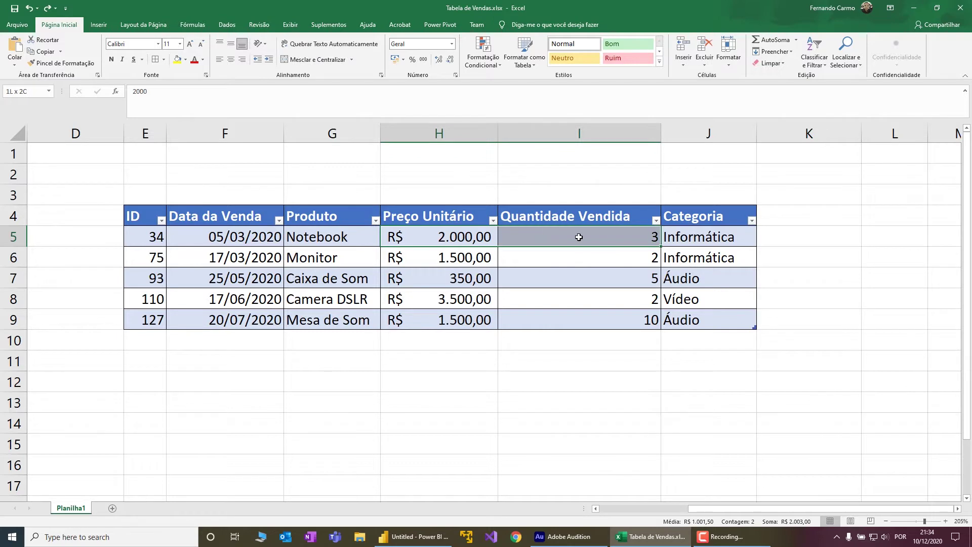
{"action": "left_click", "coordinate": [800, 238]}
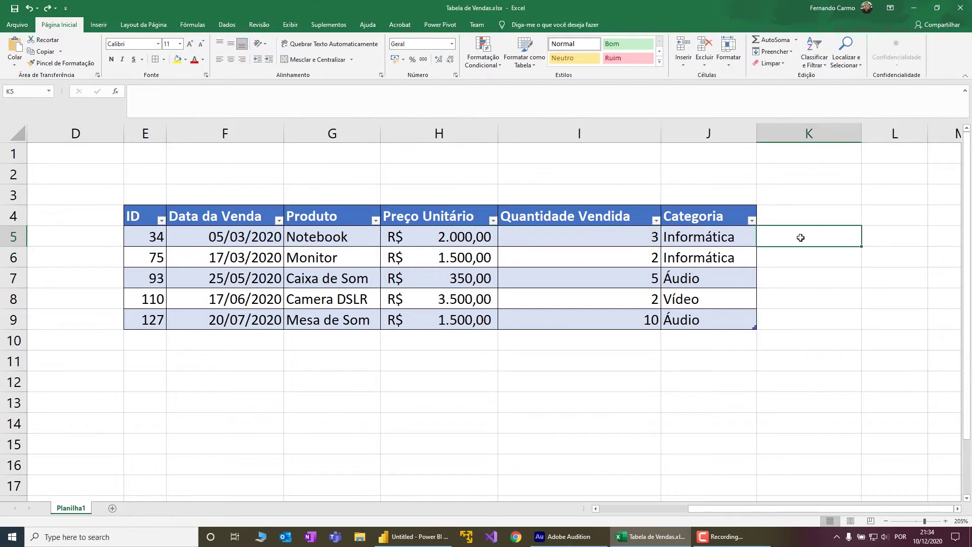
{"action": "type", "text": "="}
{"action": "left_click", "coordinate": [465, 238]}
{"action": "type", "text": "*"}
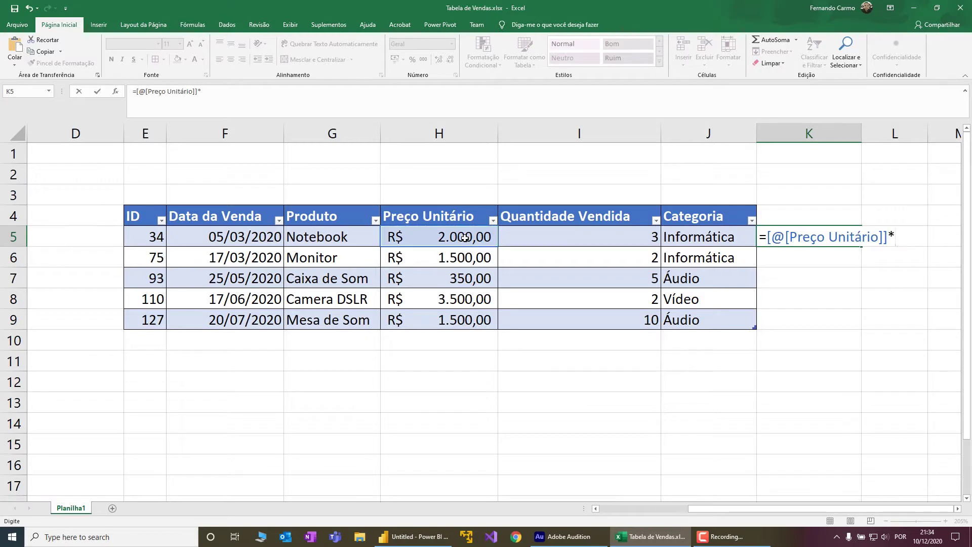
{"action": "left_click", "coordinate": [585, 237]}
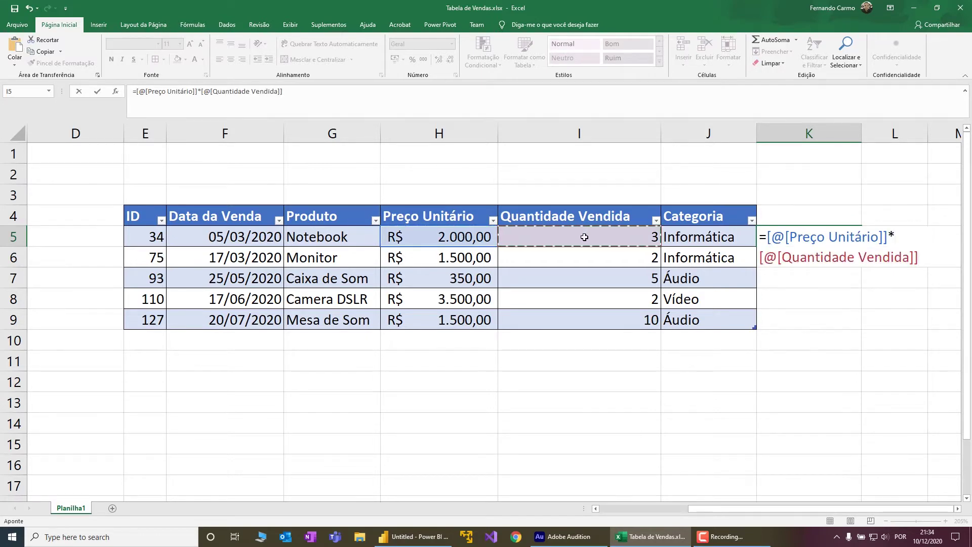
{"action": "key", "text": "Return"}
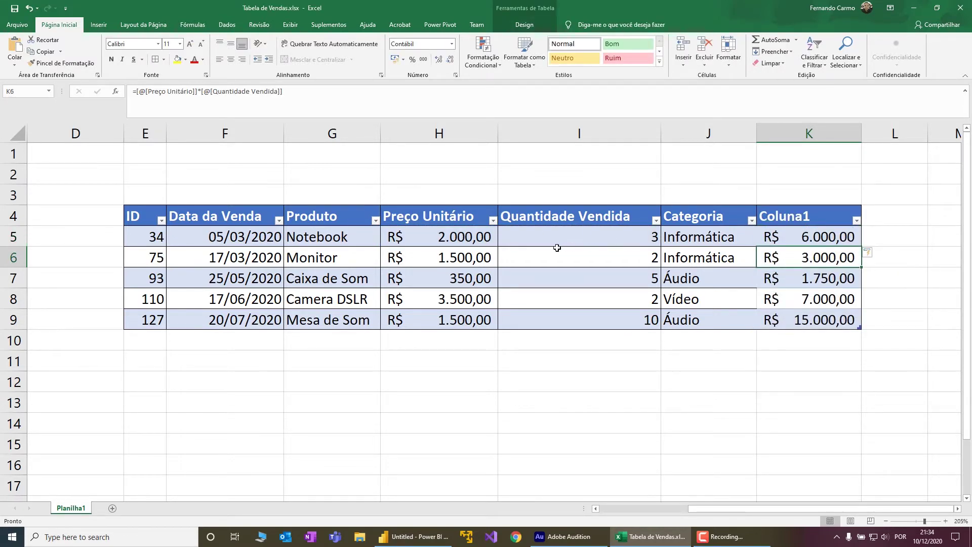
Step: Check the new column's results against the Preço Unitário and Quantidade Vendida of each product row
{"action": "left_click", "coordinate": [817, 237]}
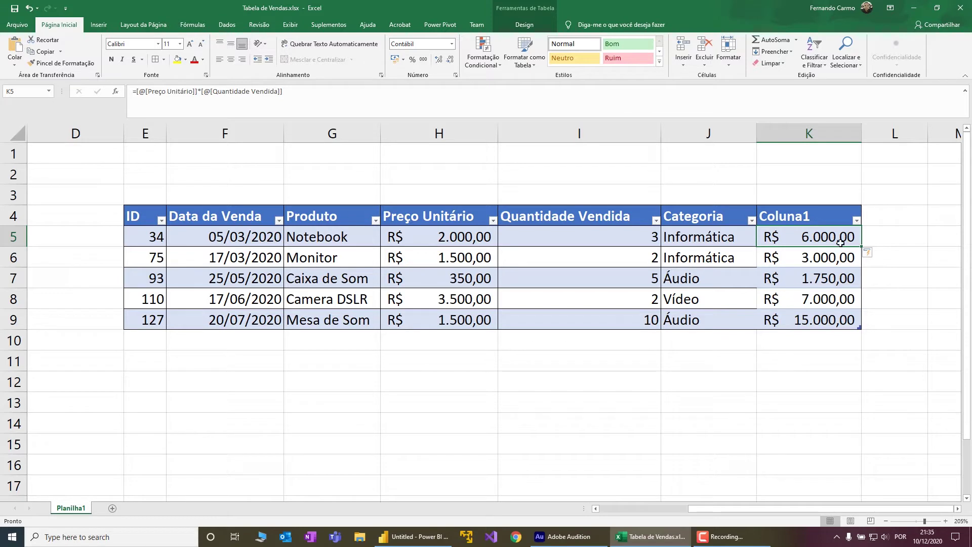
{"action": "left_click", "coordinate": [812, 259]}
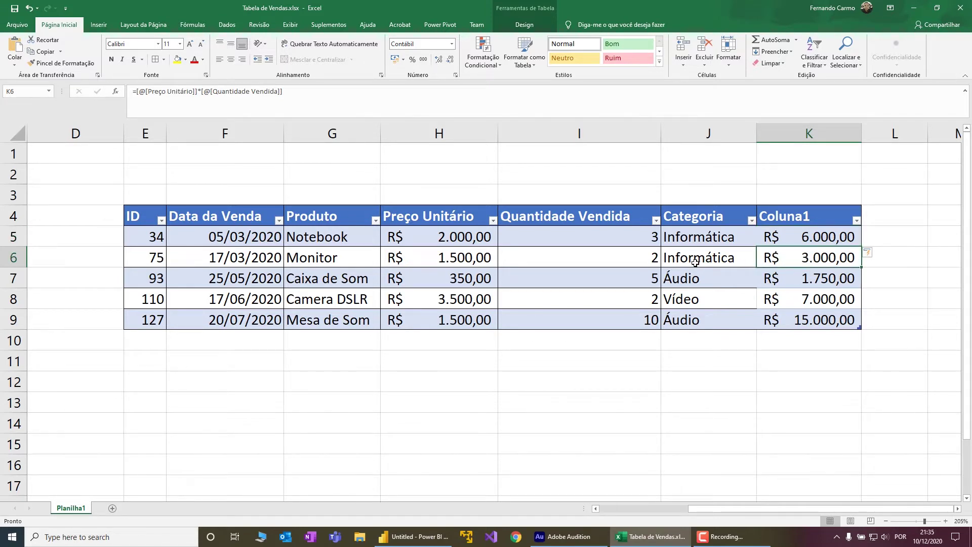
{"action": "left_click", "coordinate": [443, 259]}
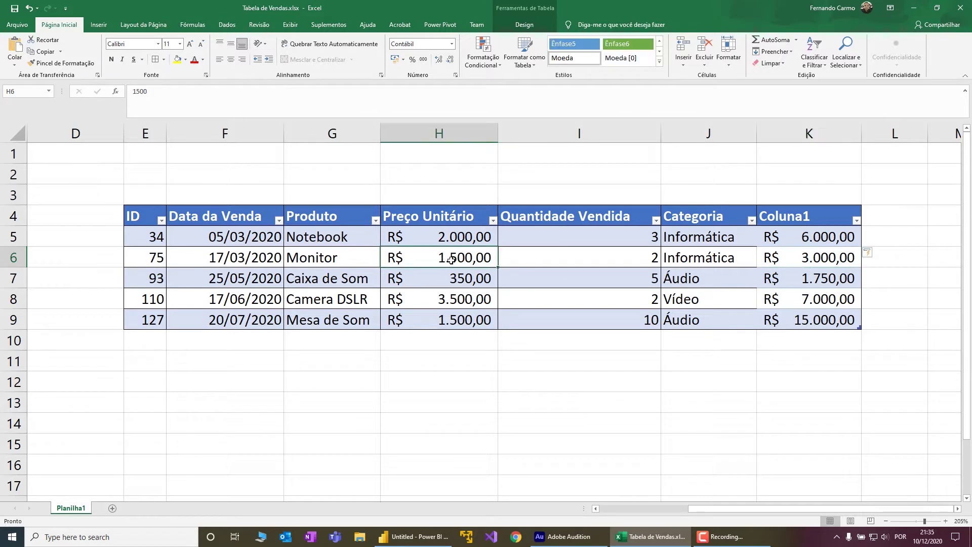
{"action": "left_click", "coordinate": [629, 263]}
{"action": "left_click", "coordinate": [825, 262]}
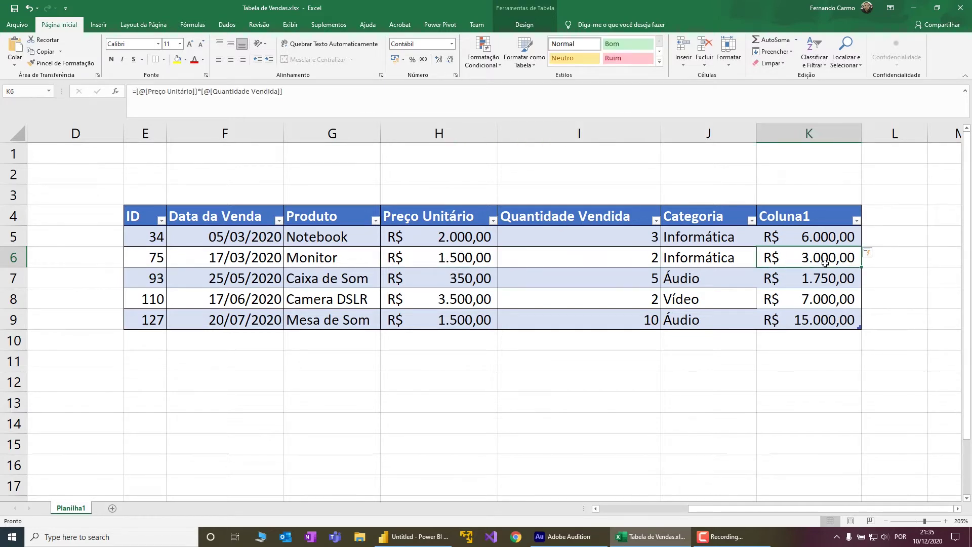
{"action": "left_click", "coordinate": [814, 286]}
{"action": "left_click", "coordinate": [460, 278]}
{"action": "left_click", "coordinate": [581, 278]}
{"action": "left_click", "coordinate": [461, 300]}
{"action": "left_click", "coordinate": [597, 301]}
{"action": "left_click", "coordinate": [445, 318]}
{"action": "left_click", "coordinate": [527, 319]}
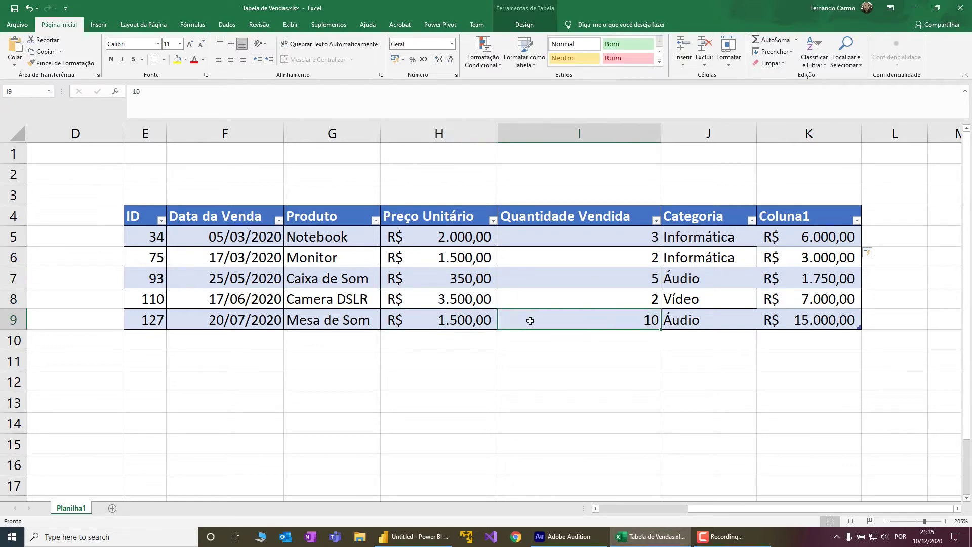
Step: Inspect the formula in every row of column K and the price and quantity pairs it multiplies
{"action": "left_click", "coordinate": [805, 240]}
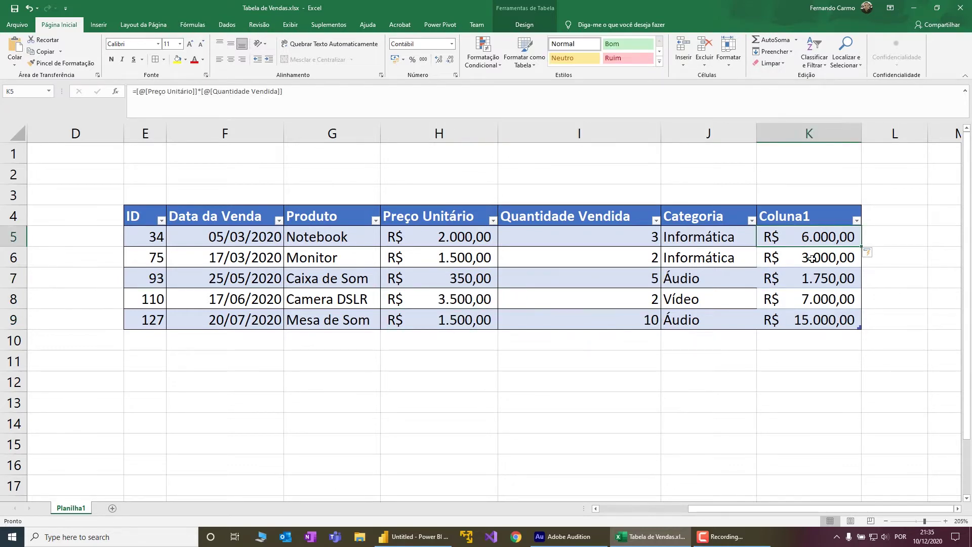
{"action": "left_click", "coordinate": [812, 258]}
{"action": "left_click", "coordinate": [813, 281]}
{"action": "left_click", "coordinate": [805, 304]}
{"action": "left_click", "coordinate": [804, 323]}
{"action": "left_click_drag", "start_coordinate": [434, 238], "coordinate": [615, 237]}
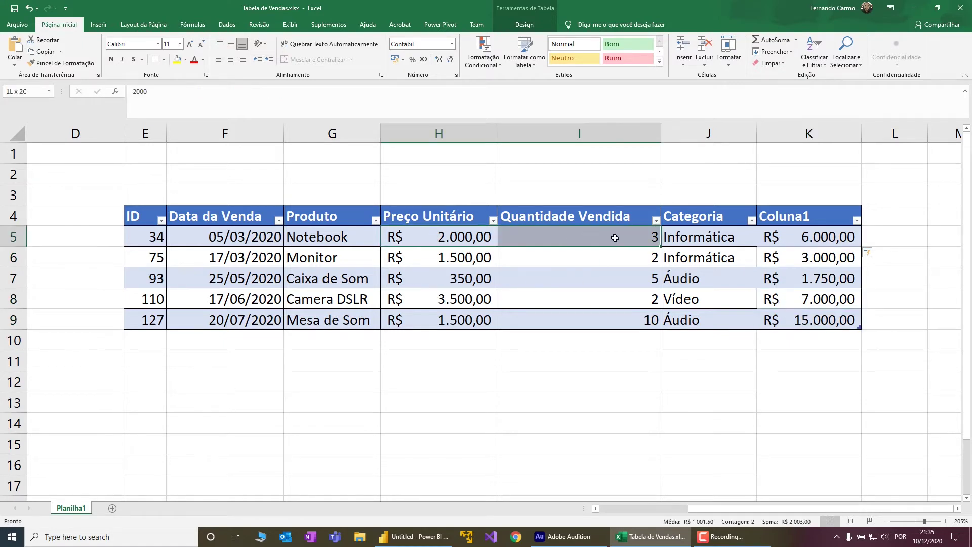
{"action": "left_click_drag", "start_coordinate": [424, 255], "coordinate": [596, 265]}
{"action": "left_click_drag", "start_coordinate": [451, 279], "coordinate": [598, 278]}
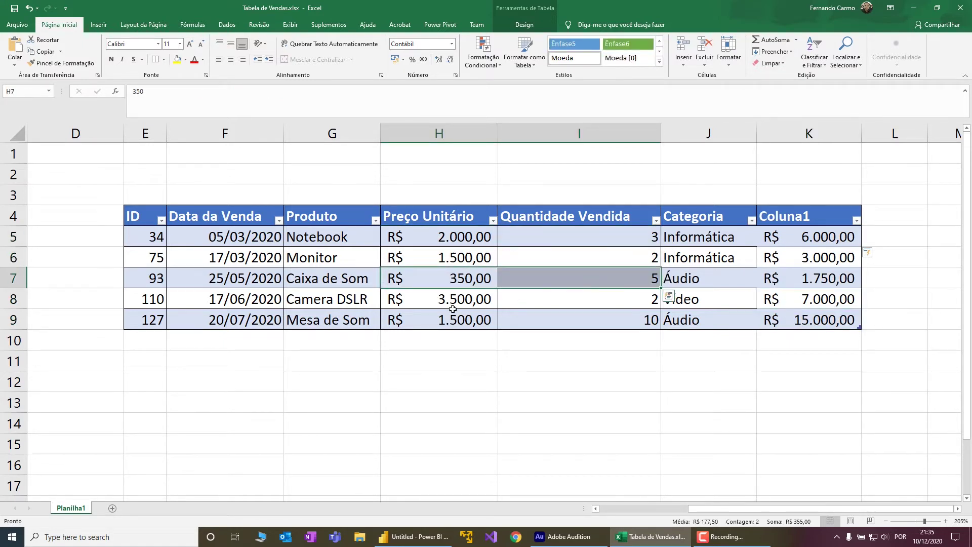
{"action": "left_click_drag", "start_coordinate": [453, 311], "coordinate": [598, 319]}
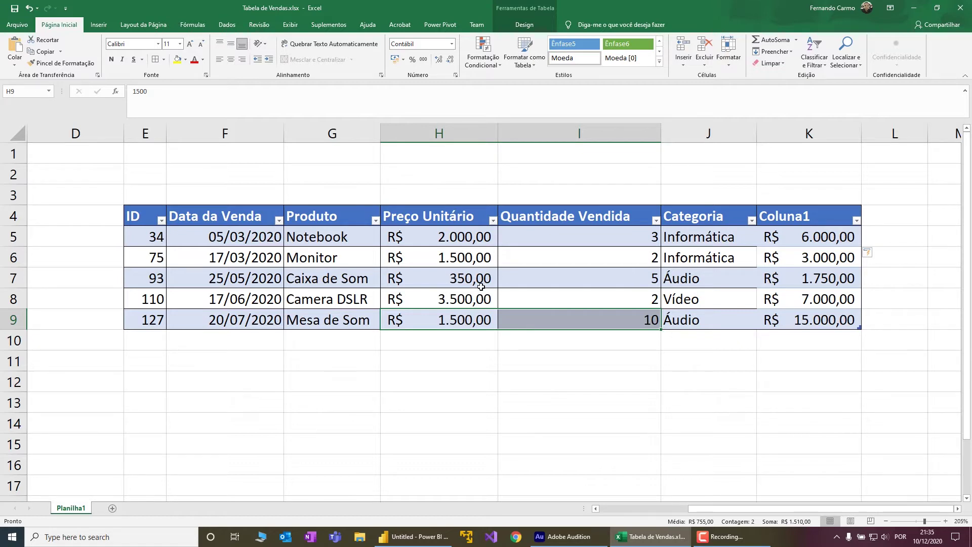
{"action": "left_click_drag", "start_coordinate": [800, 237], "coordinate": [797, 326]}
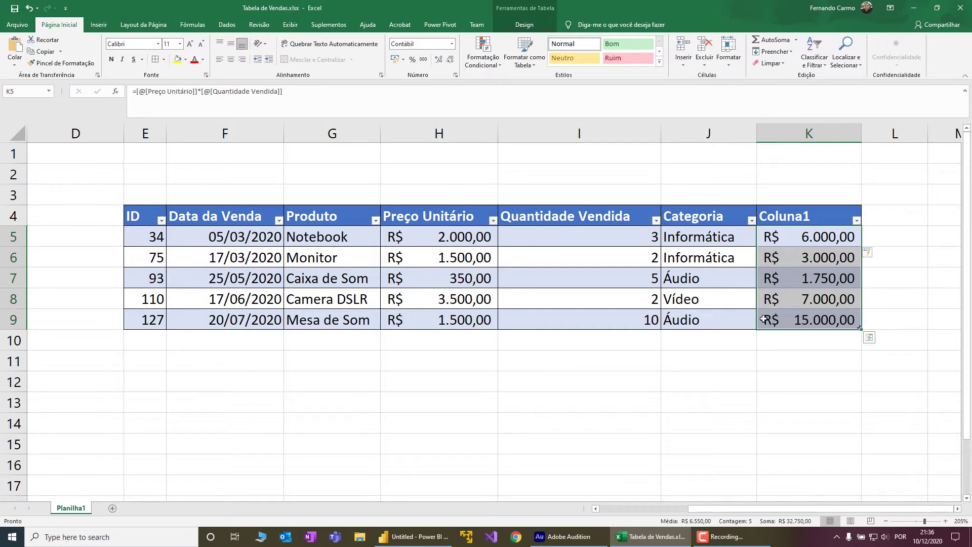
Step: Rename the Coluna1 header to "Coluna Calculada" and fit column K's width to its contents
{"action": "double_click", "coordinate": [815, 217]}
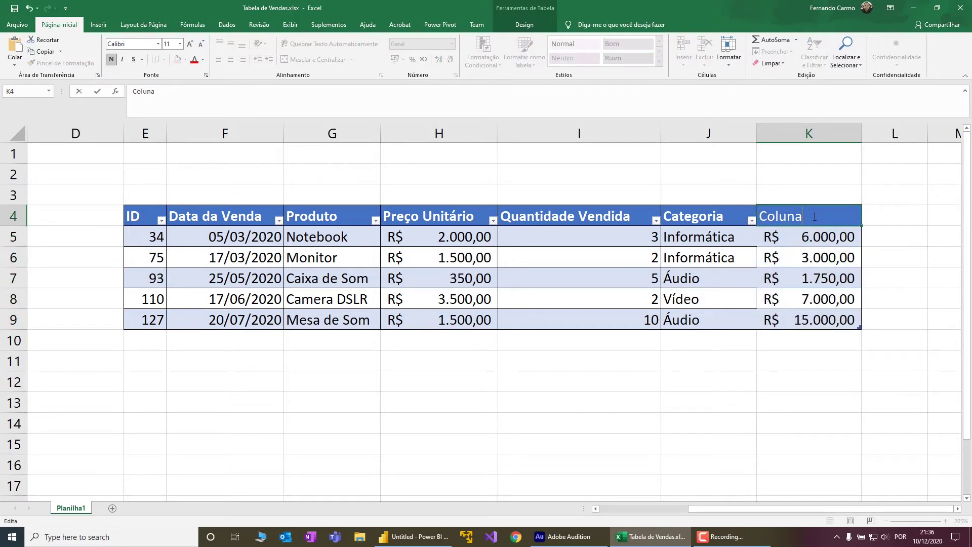
{"action": "type", "text": "Calculada"}
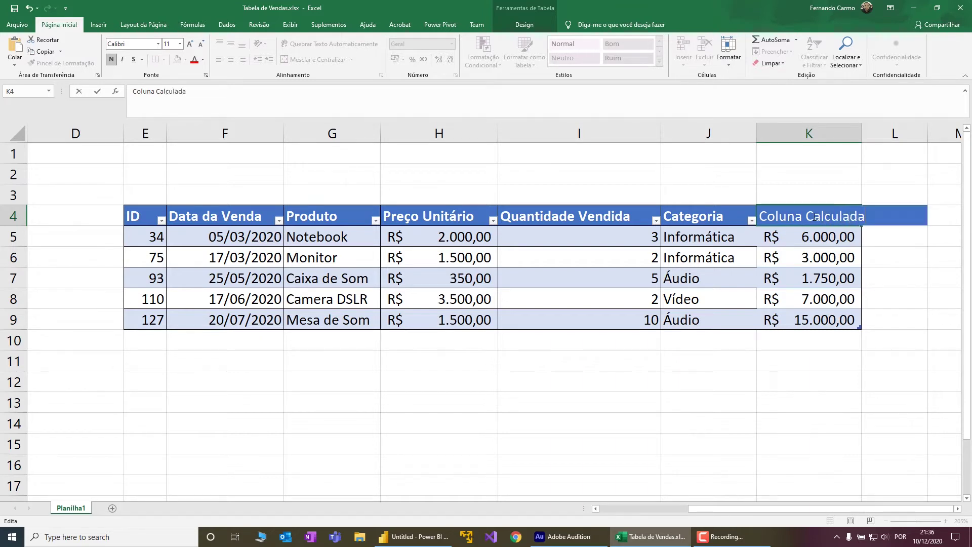
{"action": "key", "text": "Return"}
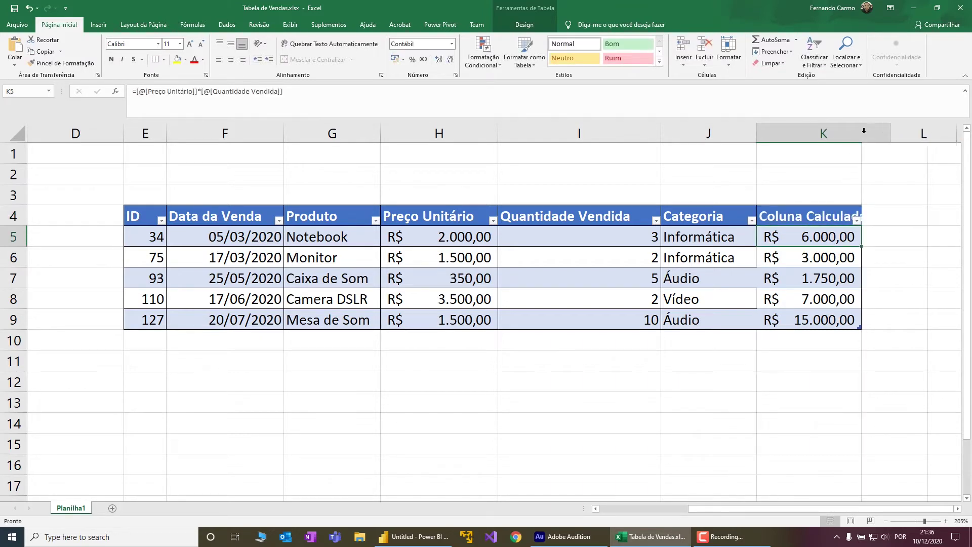
{"action": "double_click", "coordinate": [861, 133]}
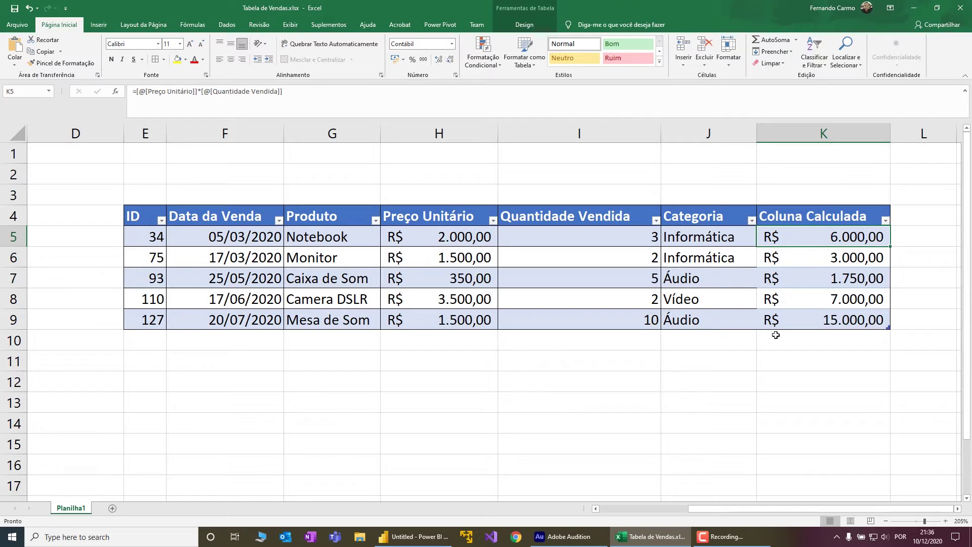
{"action": "left_click", "coordinate": [411, 366]}
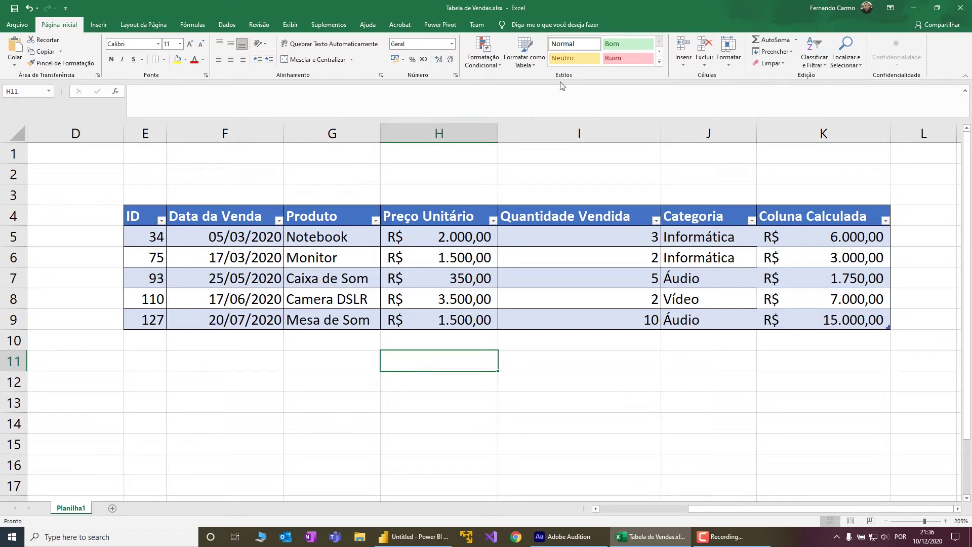
{"action": "mouse_move", "coordinate": [822, 237]}
{"action": "left_mouse_down"}
{"action": "mouse_move", "coordinate": [845, 265]}
{"action": "mouse_move", "coordinate": [825, 238]}
{"action": "mouse_move", "coordinate": [823, 317]}
{"action": "mouse_move", "coordinate": [818, 251]}
{"action": "left_mouse_up"}
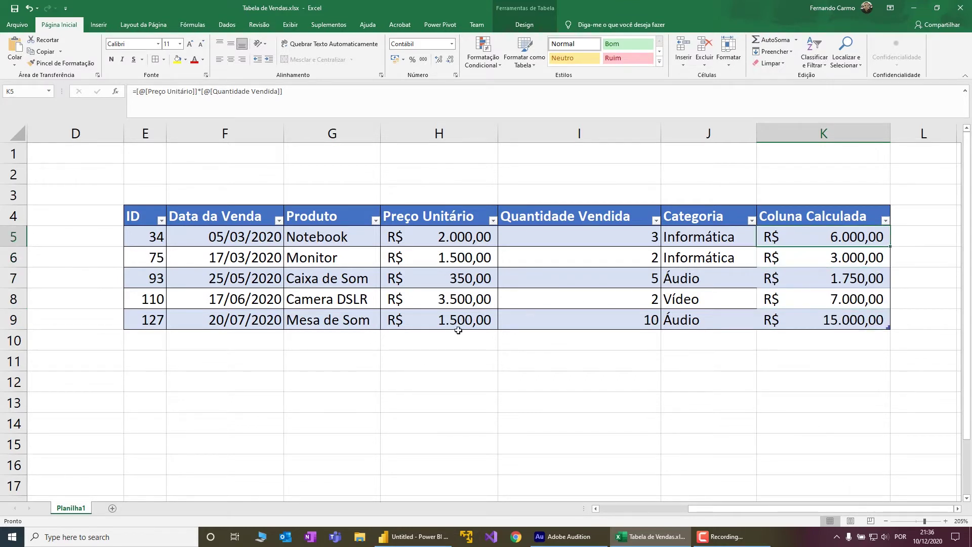
{"action": "left_click", "coordinate": [414, 364]}
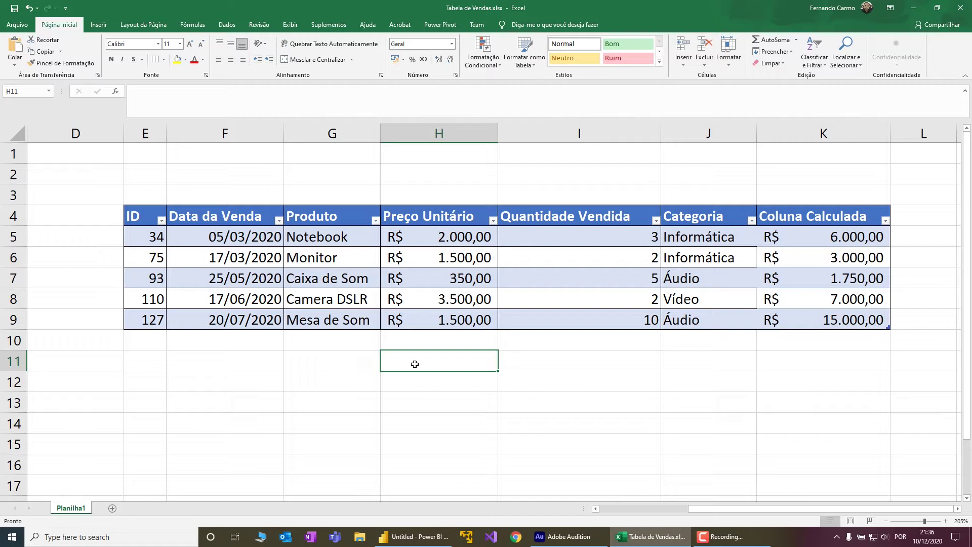
Step: Total the table's Quantidade Vendida column in cell I12 with the SOMA function and review the summed quantities
{"action": "left_click", "coordinate": [593, 392]}
{"action": "type", "text": "="}
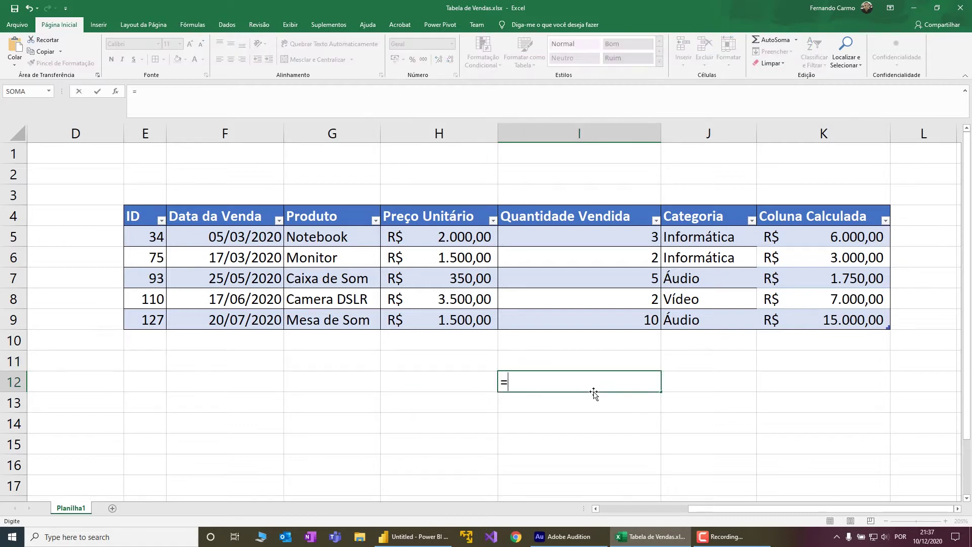
{"action": "type", "text": "SOMA("}
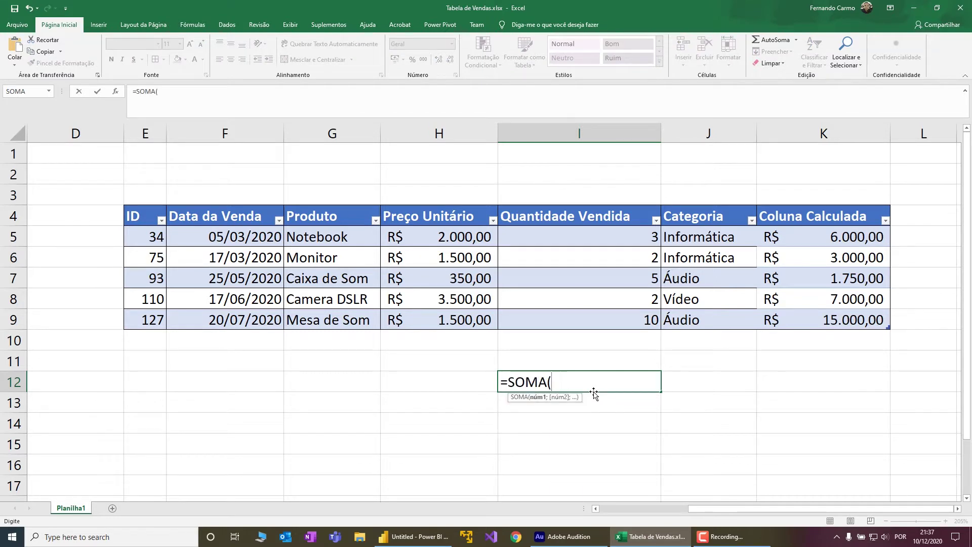
{"action": "left_click_drag", "start_coordinate": [570, 233], "coordinate": [585, 316]}
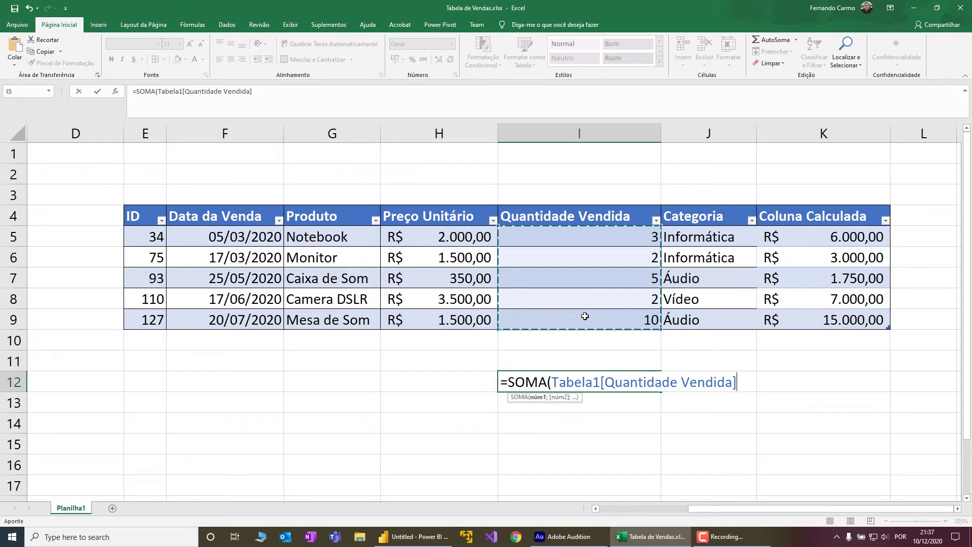
{"action": "key", "text": "Return"}
{"action": "left_click", "coordinate": [592, 385]}
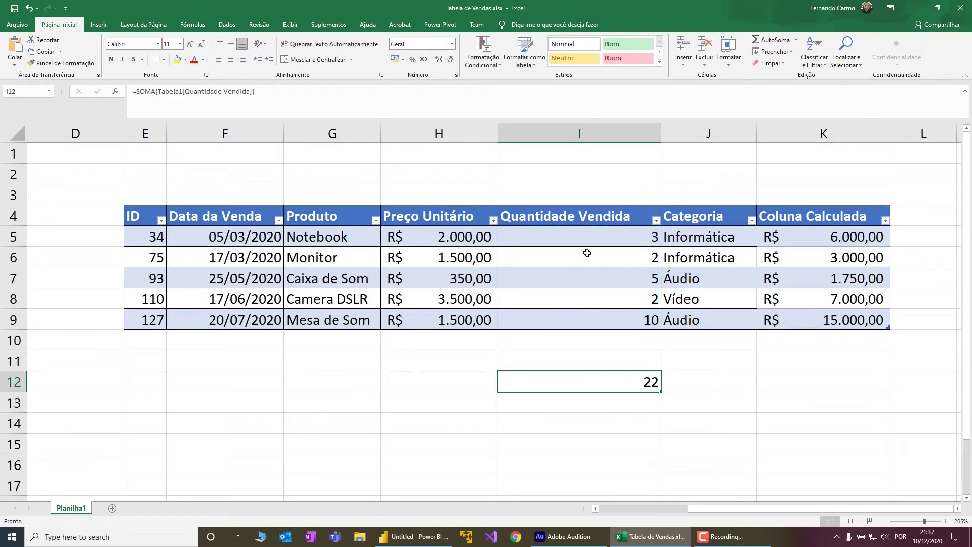
{"action": "left_click_drag", "start_coordinate": [599, 241], "coordinate": [599, 320]}
{"action": "left_click", "coordinate": [631, 384]}
{"action": "left_click", "coordinate": [697, 244]}
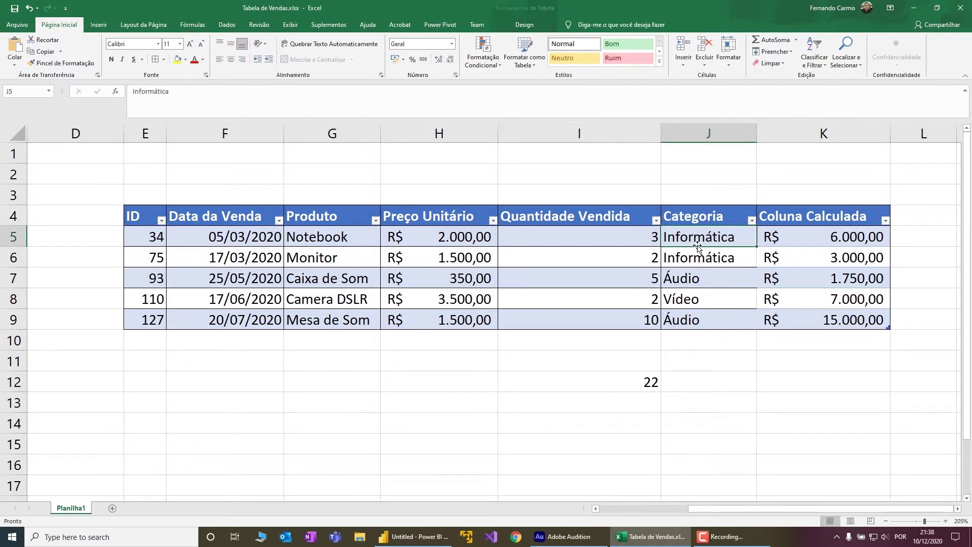
Step: Compare the row-by-row results in Coluna Calculada with the SOMA total in I12 and the quantities it sums
{"action": "left_click", "coordinate": [698, 253]}
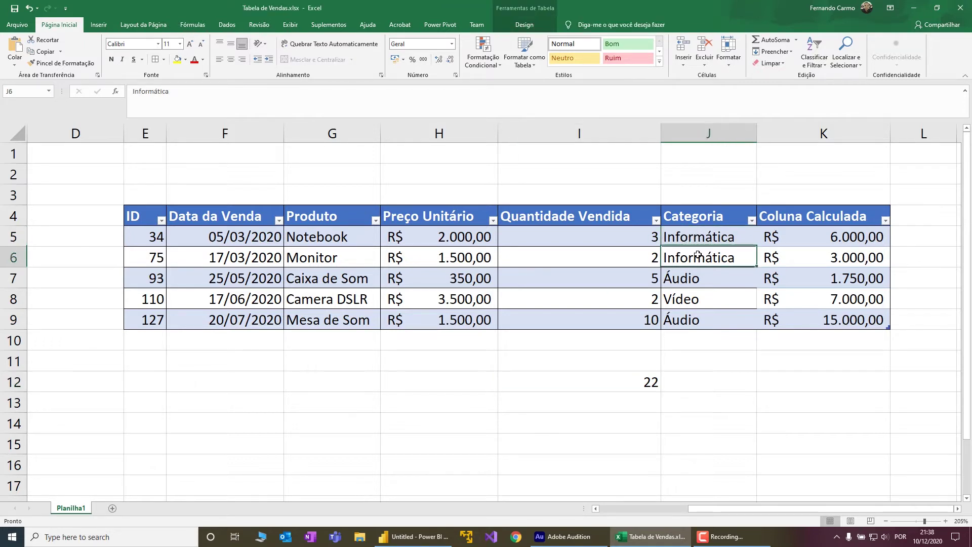
{"action": "left_click", "coordinate": [846, 237]}
{"action": "left_click", "coordinate": [843, 259]}
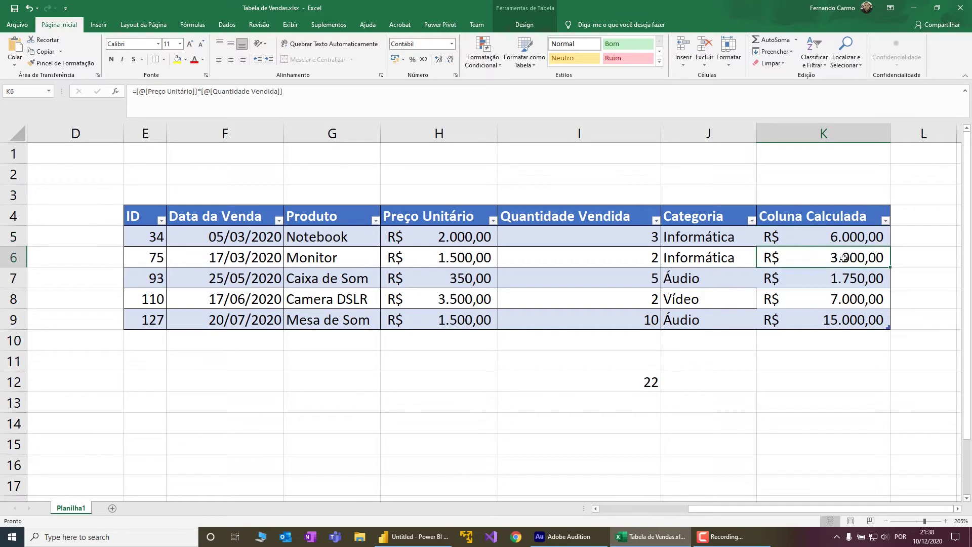
{"action": "left_click", "coordinate": [830, 237]}
{"action": "left_click", "coordinate": [819, 237]}
{"action": "left_click", "coordinate": [635, 385]}
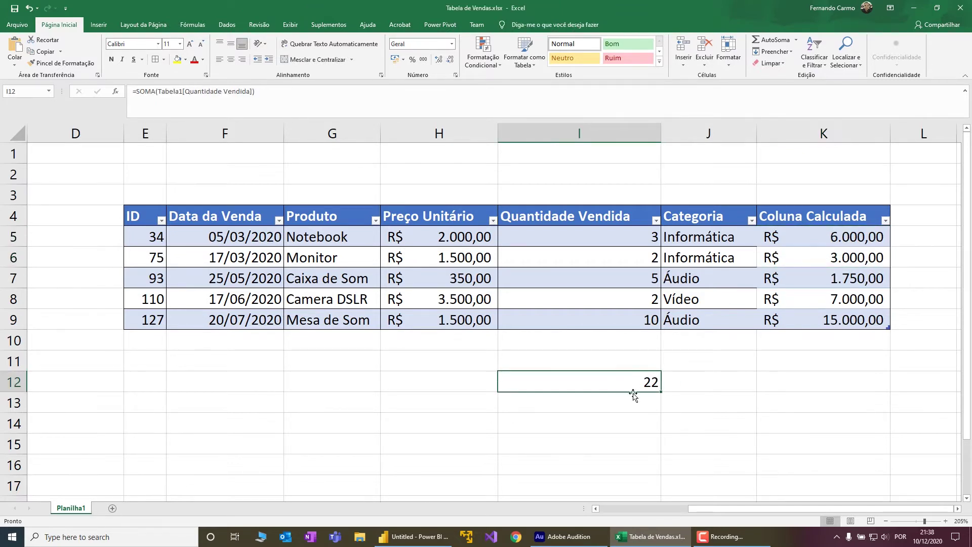
{"action": "left_click_drag", "start_coordinate": [635, 235], "coordinate": [638, 325]}
{"action": "left_click", "coordinate": [631, 388]}
Step: Filter Categoria to show only Informática and compare the Coluna Calculada rows with the total below the table
{"action": "left_click", "coordinate": [753, 221]}
{"action": "left_click", "coordinate": [652, 332]}
{"action": "left_click", "coordinate": [654, 352]}
{"action": "left_click", "coordinate": [691, 425]}
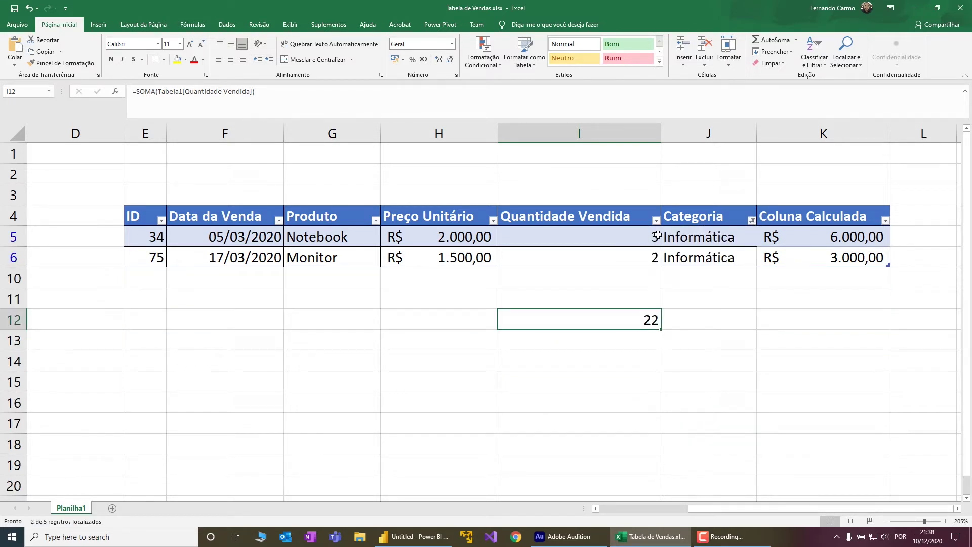
{"action": "left_click", "coordinate": [841, 238]}
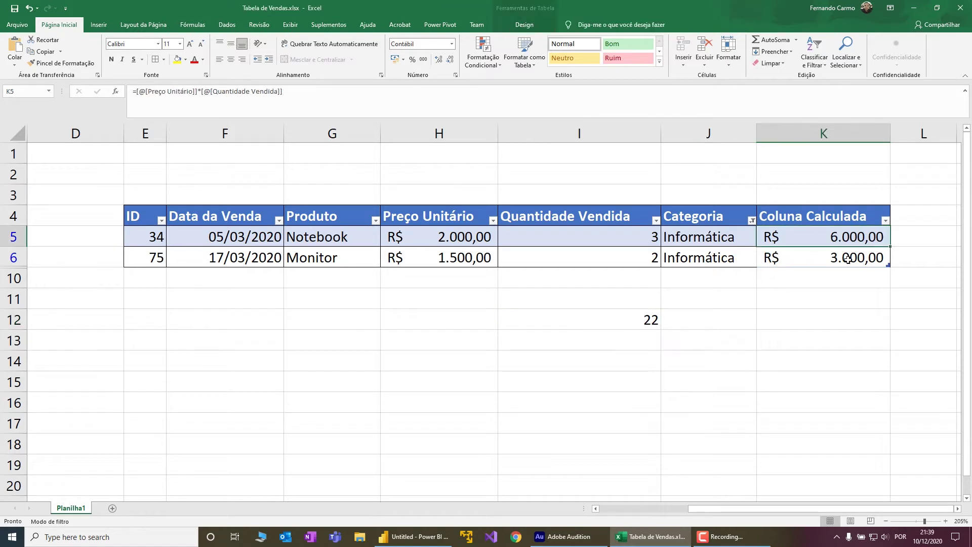
{"action": "left_click", "coordinate": [850, 258]}
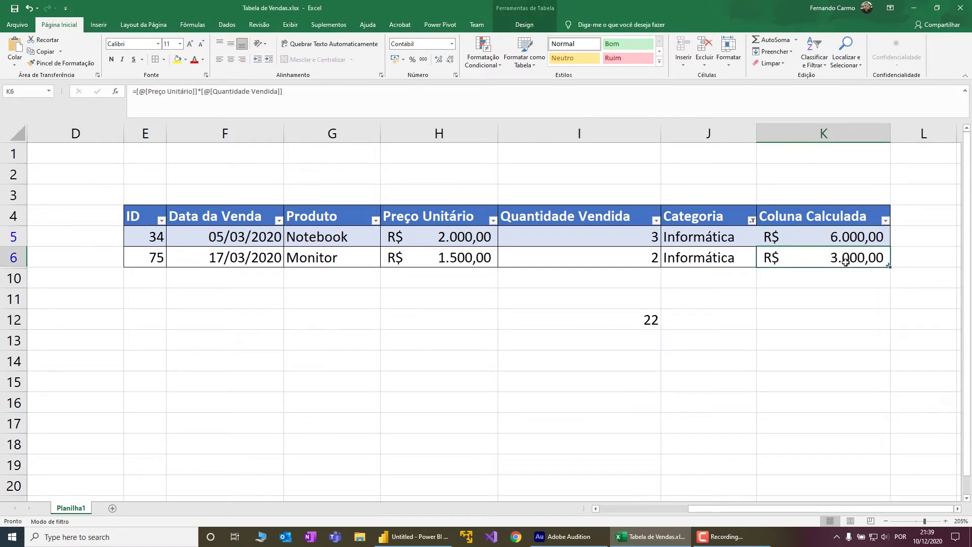
{"action": "left_click", "coordinate": [635, 324]}
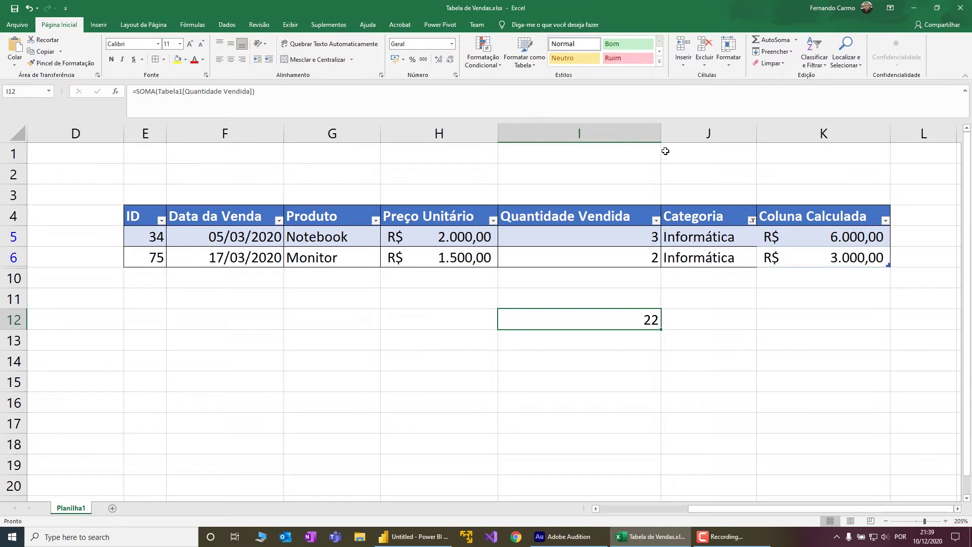
Step: Show all categories in the table again by selecting every Categoria value in the filter
{"action": "left_click", "coordinate": [752, 220]}
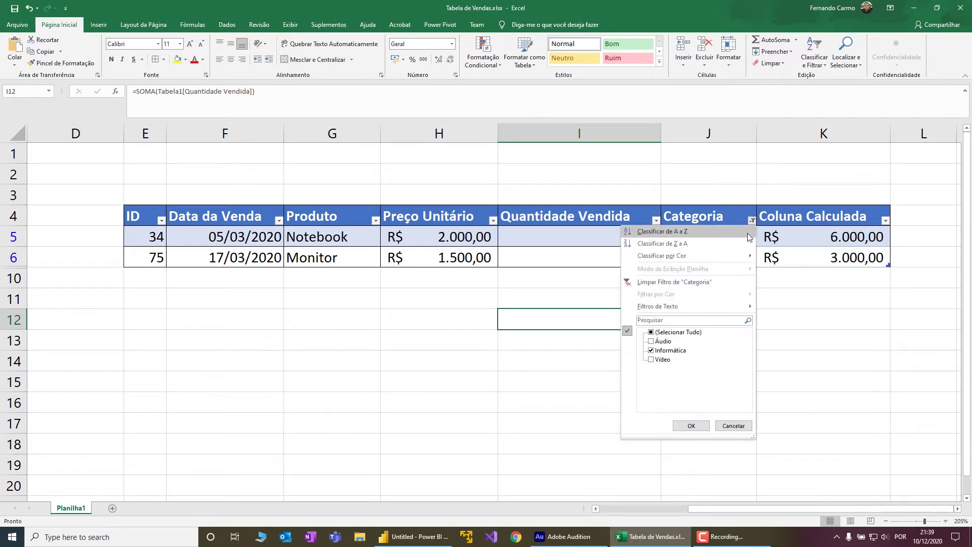
{"action": "left_click", "coordinate": [652, 351]}
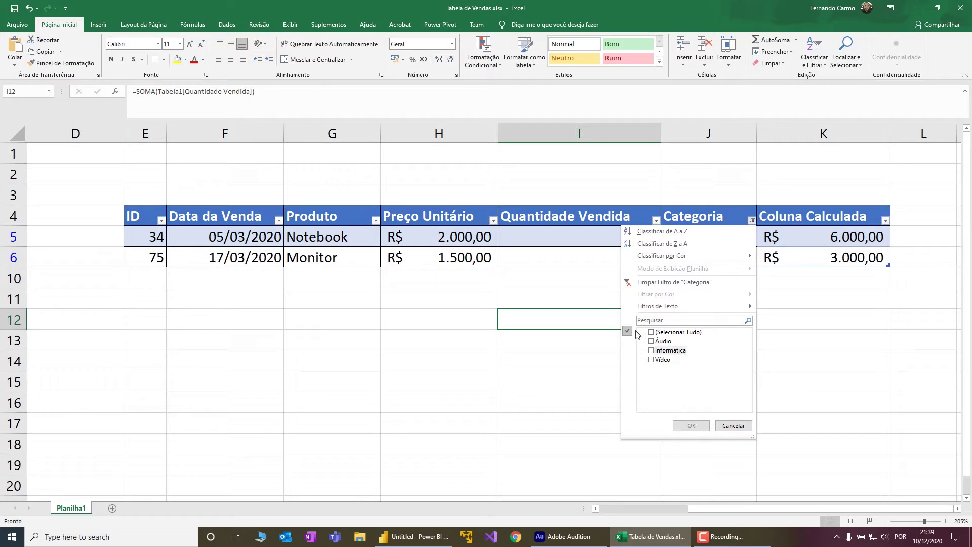
{"action": "left_click", "coordinate": [652, 332]}
{"action": "left_click", "coordinate": [690, 426]}
Step: Delete the SOMA total in I12 and add an AutoSoma total directly below the Quantidade Vendida values
{"action": "key", "text": "Delete"}
{"action": "left_click_drag", "start_coordinate": [595, 238], "coordinate": [609, 317]}
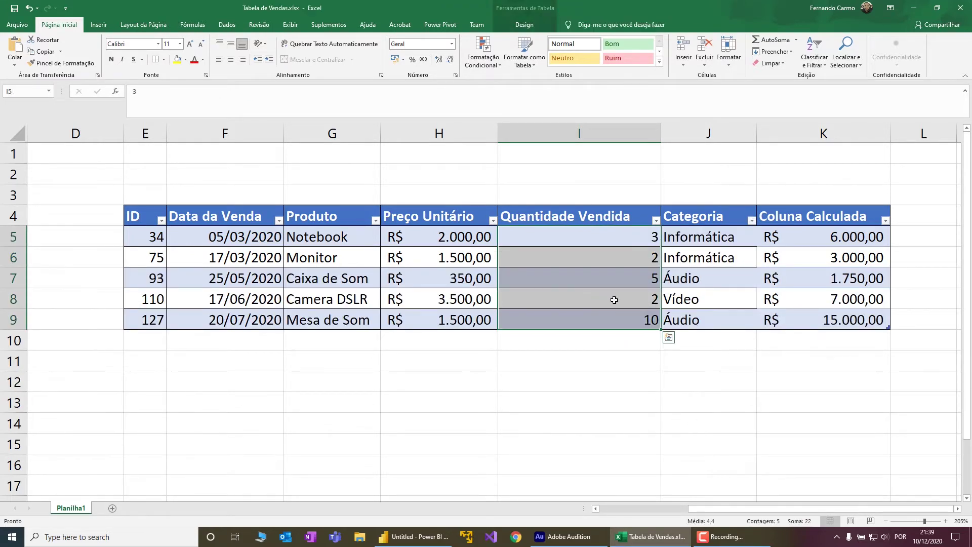
{"action": "left_click", "coordinate": [770, 40]}
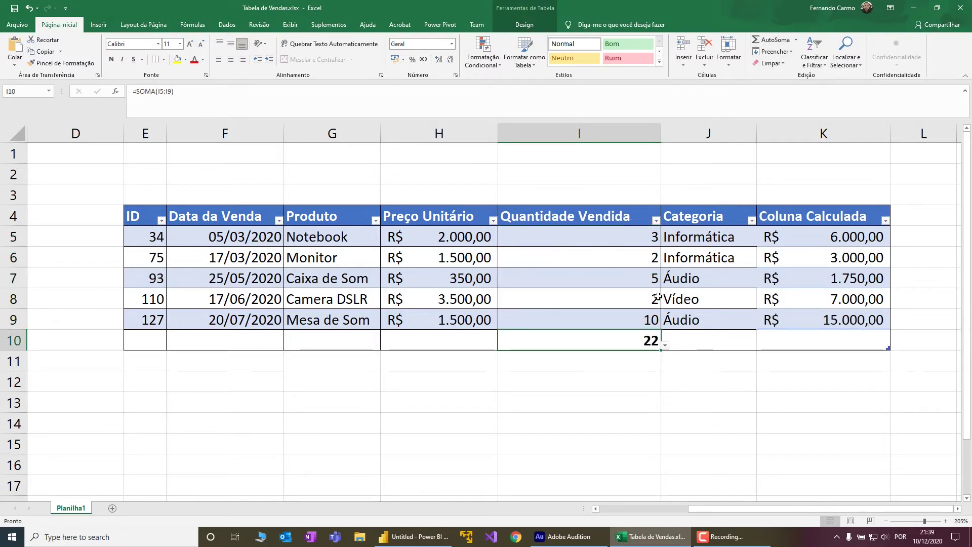
Step: Filter Categoria to Informática again and inspect the total row's formula and the first Coluna Calculada cell
{"action": "left_click", "coordinate": [752, 221]}
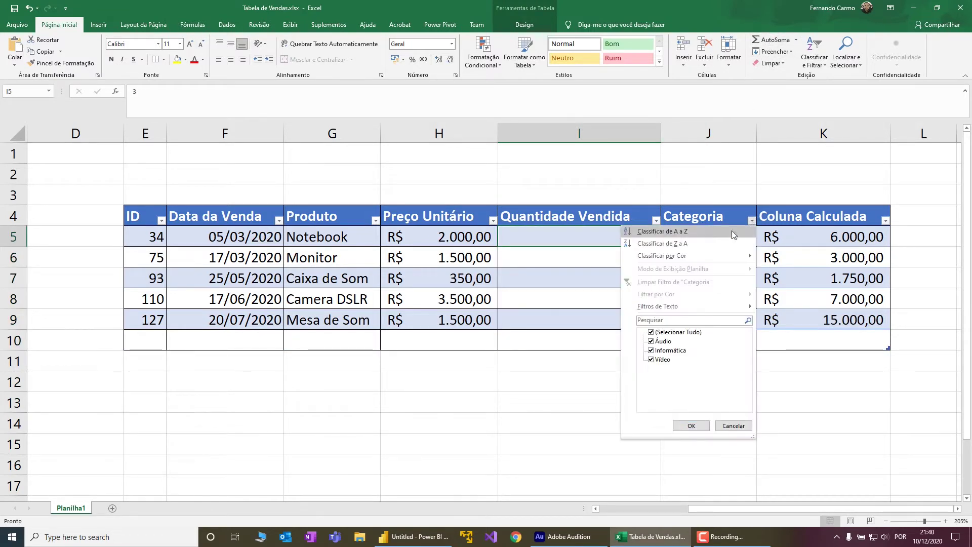
{"action": "left_click", "coordinate": [652, 332]}
{"action": "left_click", "coordinate": [652, 350]}
{"action": "left_click", "coordinate": [692, 425]}
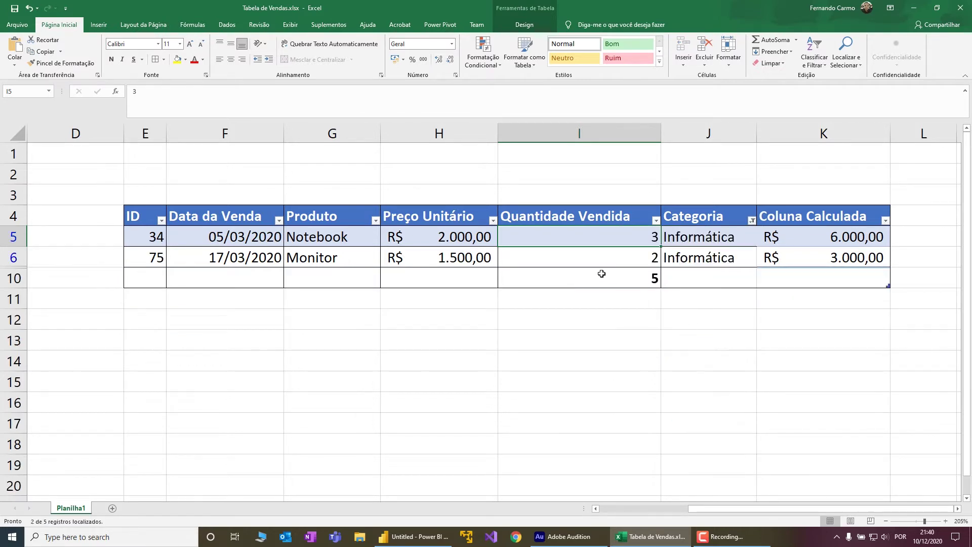
{"action": "left_click", "coordinate": [635, 280]}
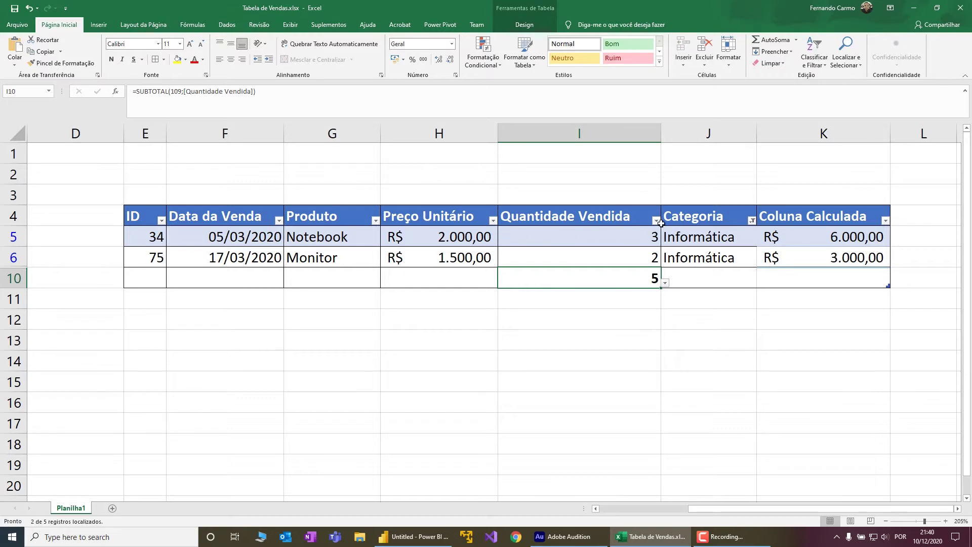
{"action": "left_click", "coordinate": [840, 241]}
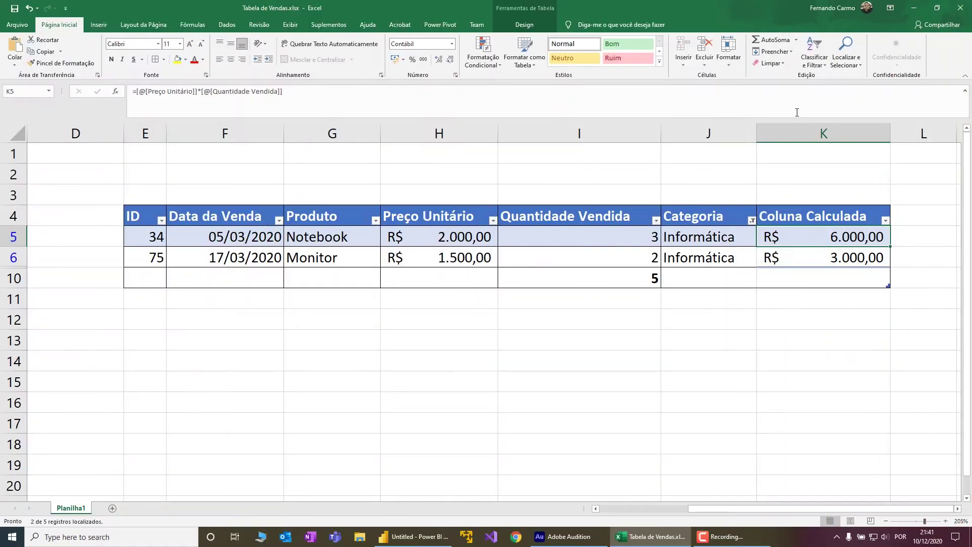
Step: Remove the Informática restriction from the Categoria filter so every product row is included
{"action": "left_click", "coordinate": [753, 221]}
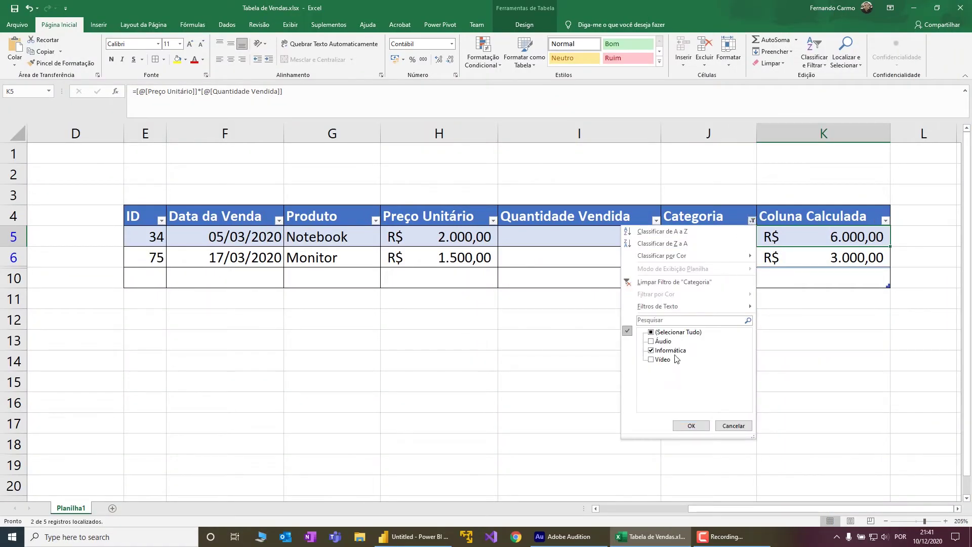
{"action": "left_click", "coordinate": [650, 351]}
{"action": "left_click", "coordinate": [651, 333]}
{"action": "left_click", "coordinate": [699, 425]}
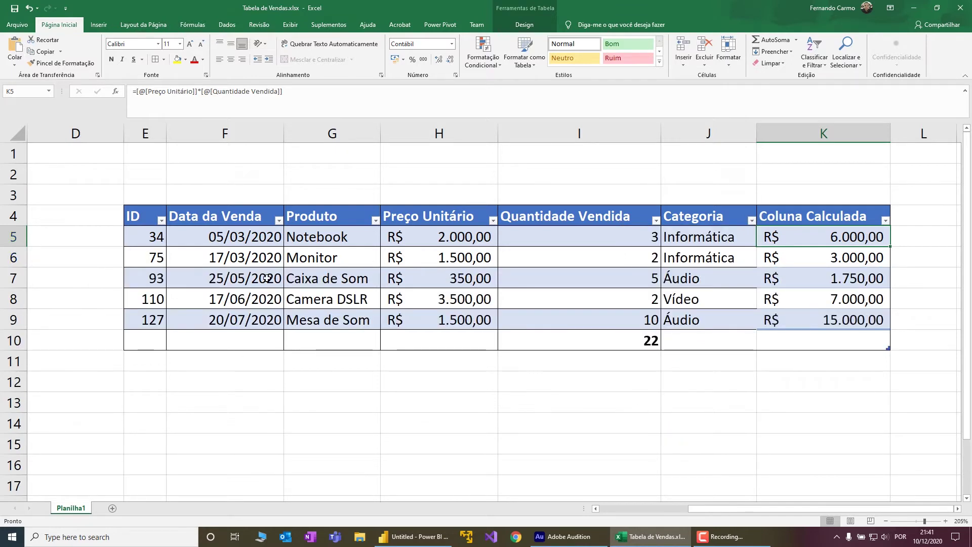
Step: Copy the sales table from ID through Categoria with its headers (E4:J9), switch to Power BI Desktop and dismiss its start screen
{"action": "left_click_drag", "start_coordinate": [134, 216], "coordinate": [755, 320]}
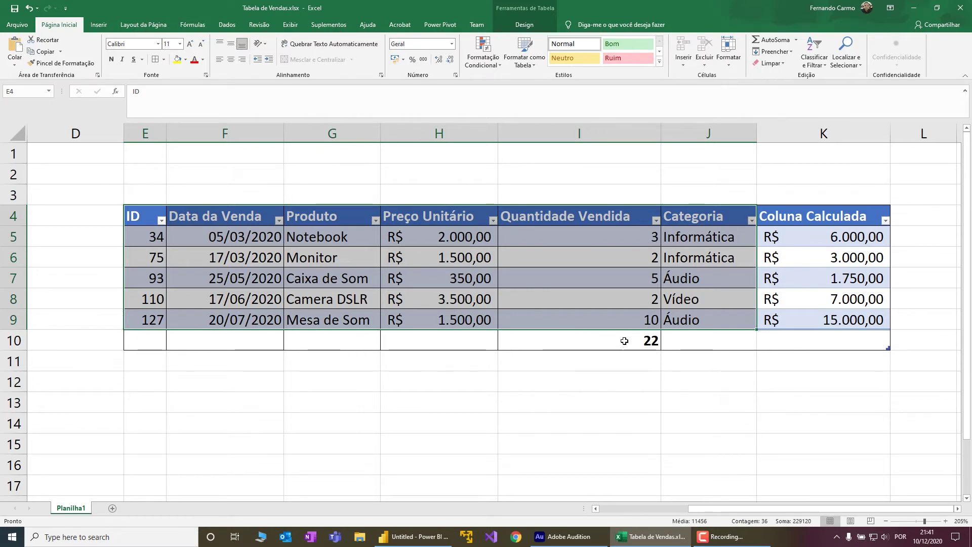
{"action": "key", "text": "ctrl+c"}
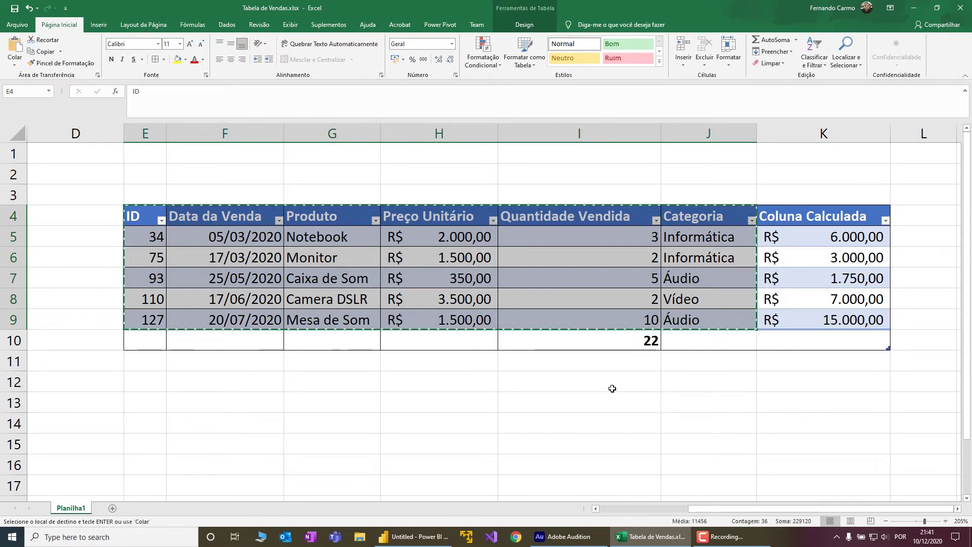
{"action": "left_click", "coordinate": [412, 537]}
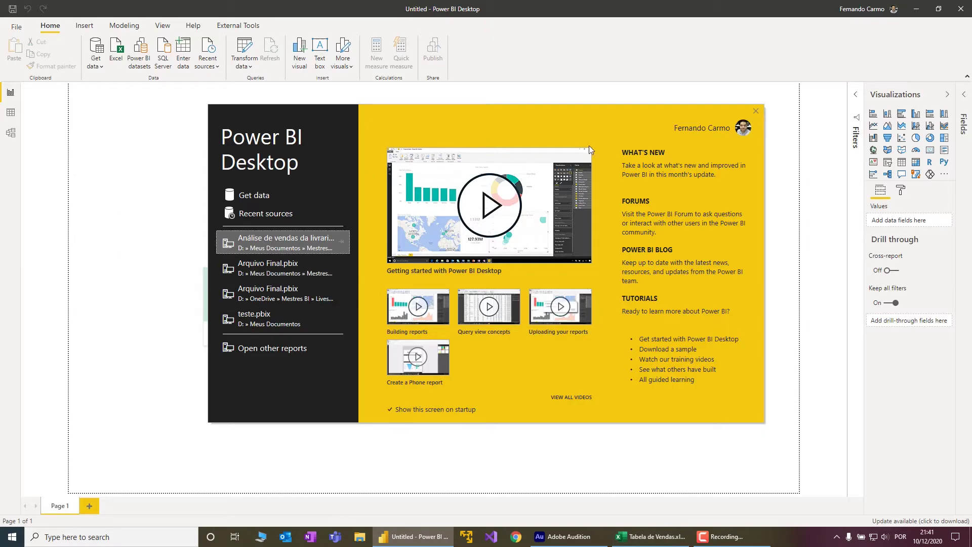
{"action": "left_click", "coordinate": [757, 111]}
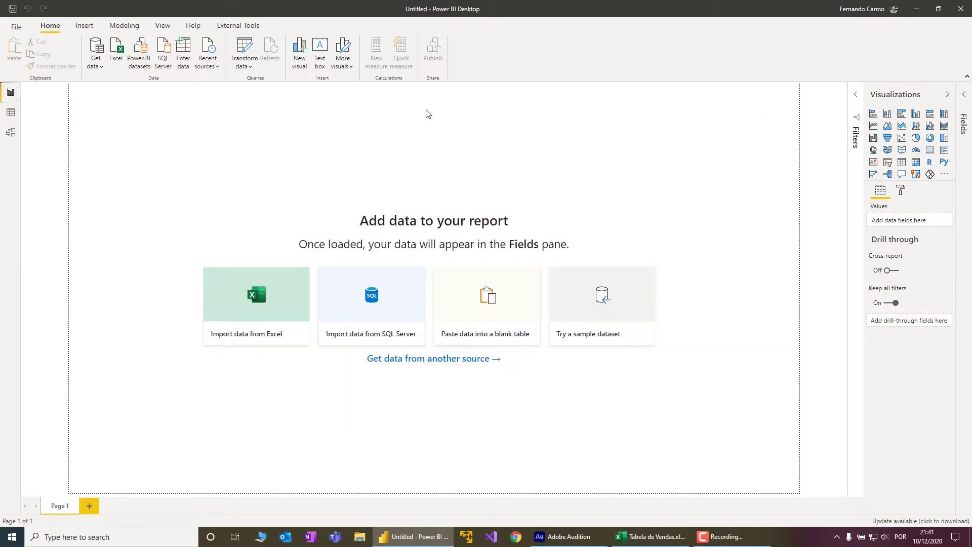
Step: Create a manually entered table from the copied sales data and open it for editing in Power Query
{"action": "left_click", "coordinate": [184, 50]}
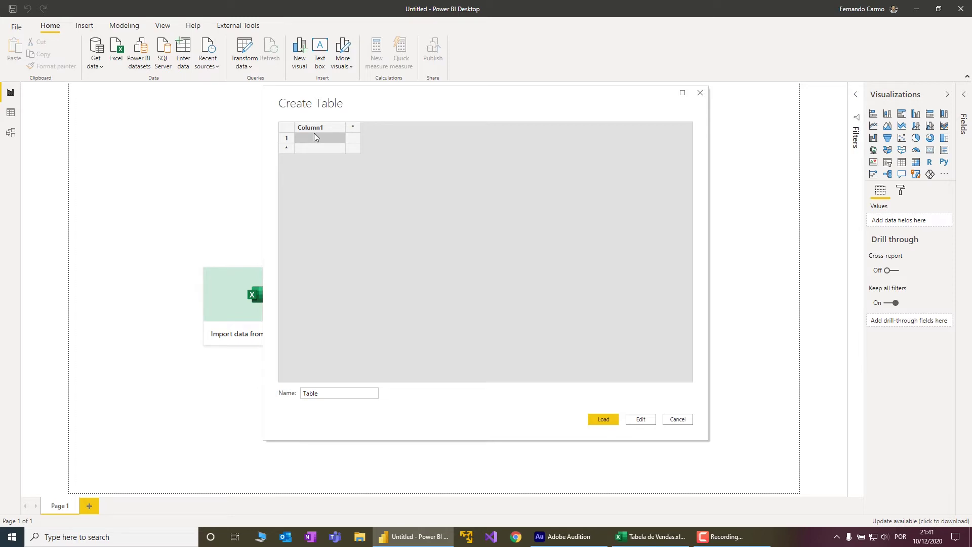
{"action": "key", "text": "ctrl+v"}
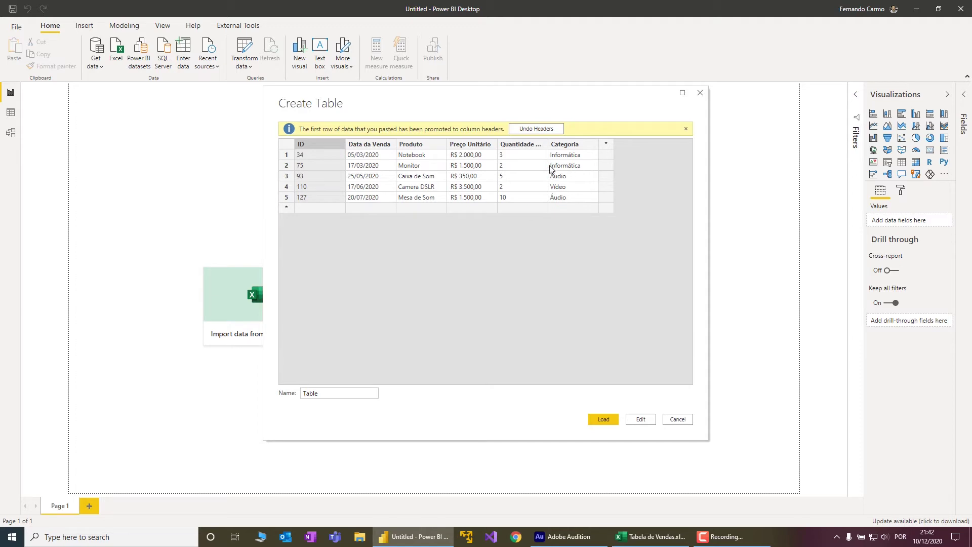
{"action": "left_click", "coordinate": [641, 421]}
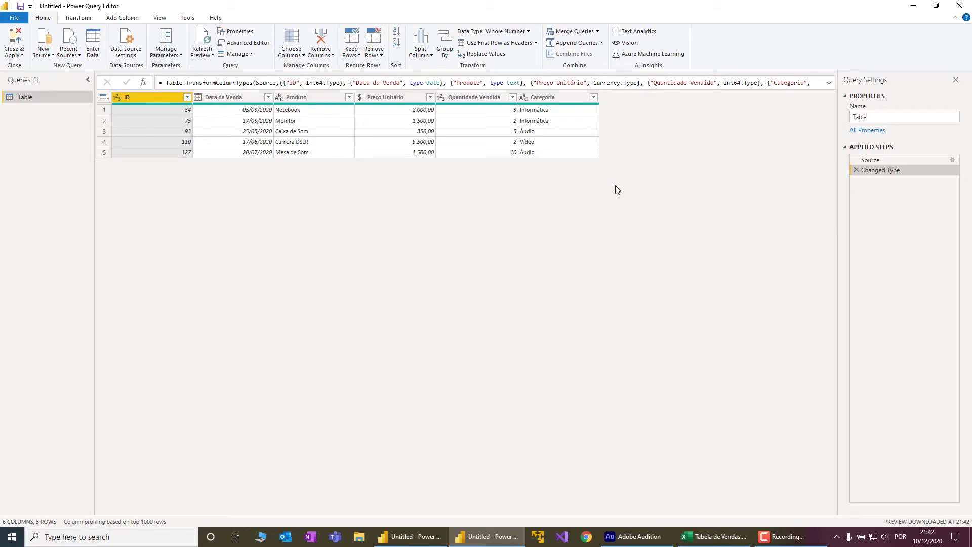
Step: Switch to Excel to review the Coluna Calculada values in K5:K9, and return to Power Query Editor
{"action": "key", "text": "alt+Tab"}
{"action": "key", "text": "alt+Tab"}
{"action": "left_click_drag", "start_coordinate": [808, 237], "coordinate": [814, 318]}
{"action": "key", "text": "alt+Tab"}
Step: Add a custom column named "Coluna Calculada" with the formula [Preço Unitário]*[Quantidade Vendida]
{"action": "left_click", "coordinate": [120, 18]}
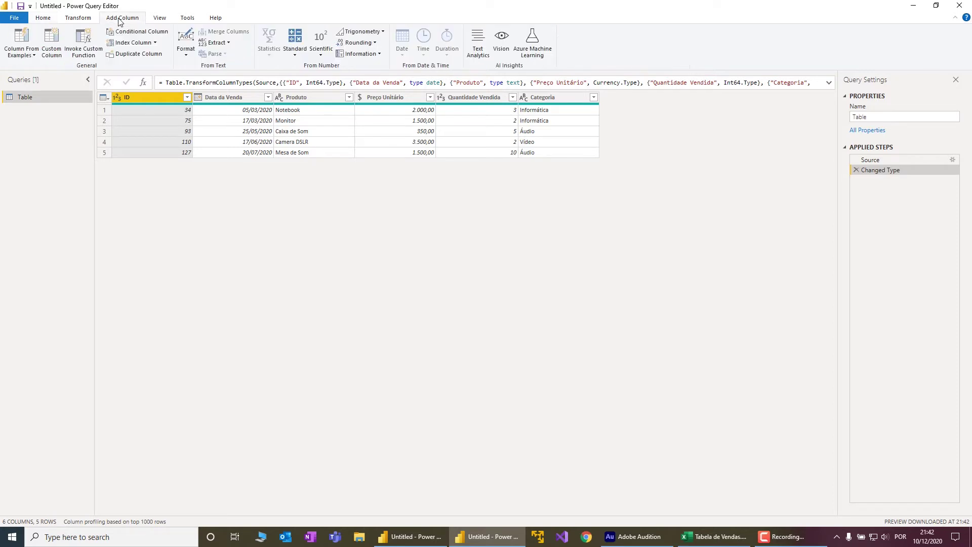
{"action": "left_click", "coordinate": [52, 42]}
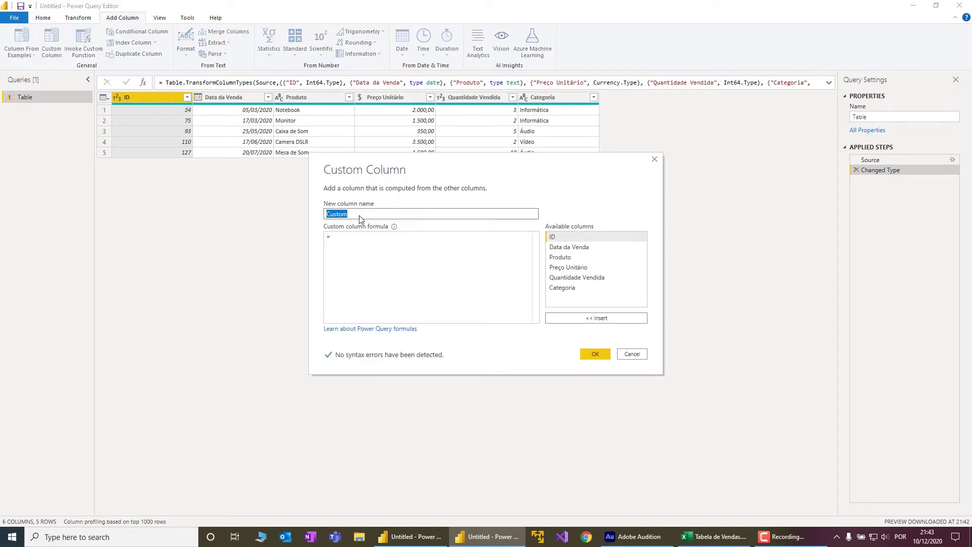
{"action": "key", "text": "BackSpace"}
{"action": "type", "text": "Coluna Calculada"}
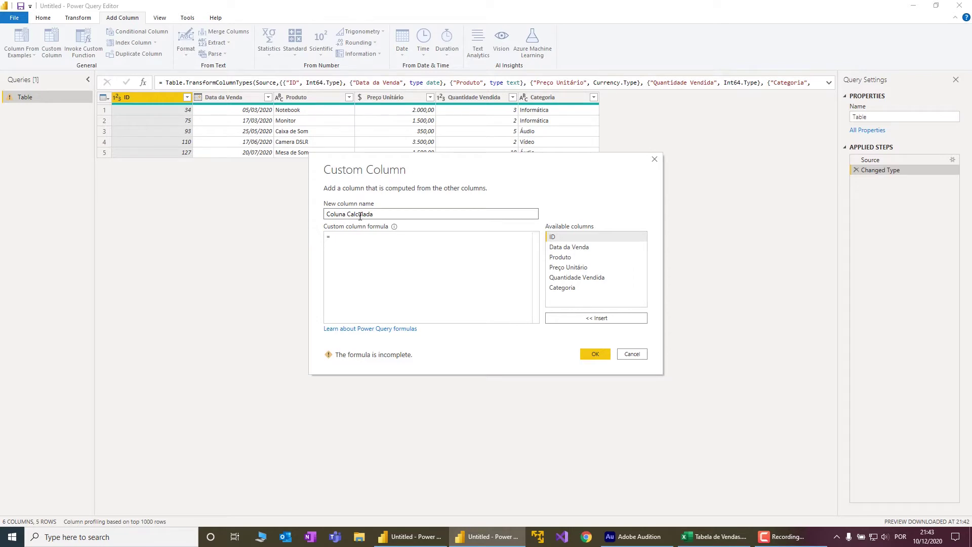
{"action": "left_click", "coordinate": [364, 245]}
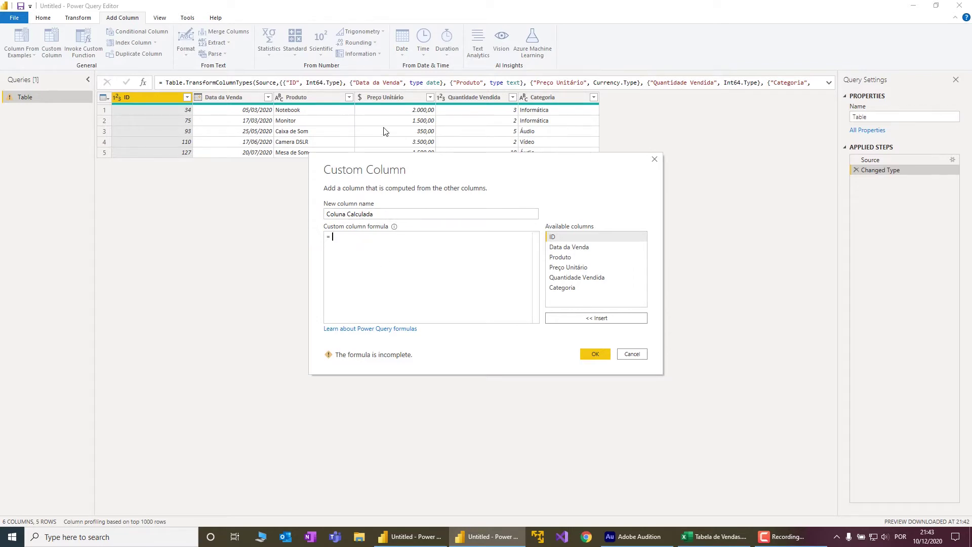
{"action": "double_click", "coordinate": [576, 268]}
{"action": "type", "text": "*"}
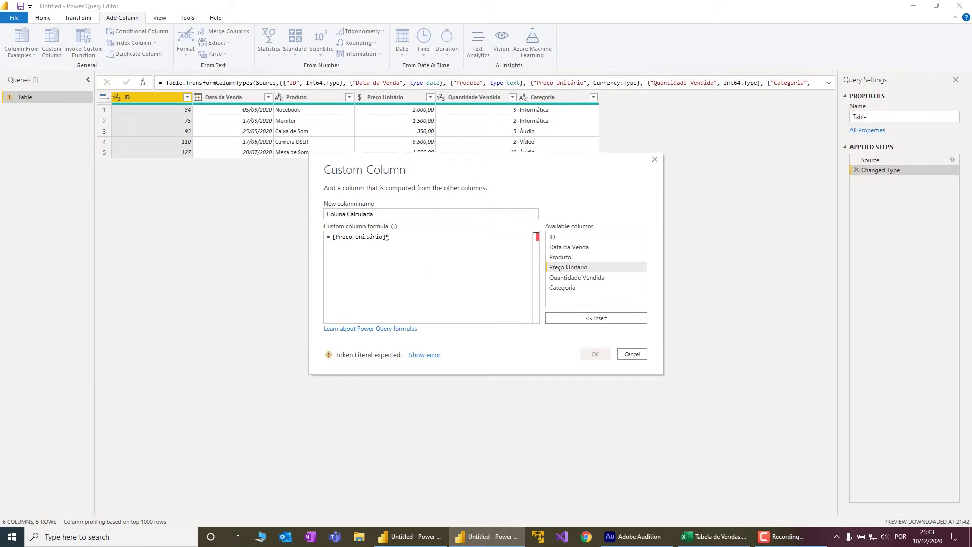
{"action": "double_click", "coordinate": [577, 278]}
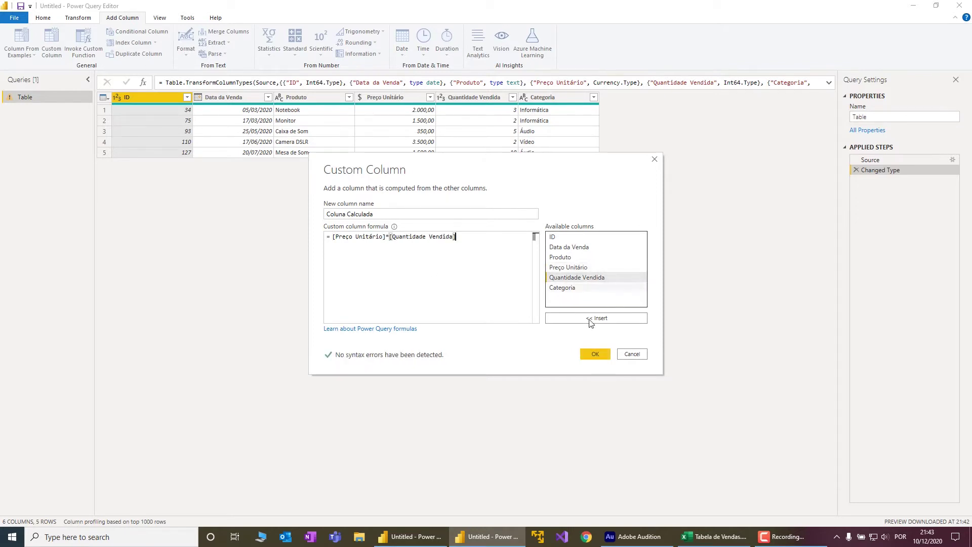
{"action": "left_click", "coordinate": [598, 356]}
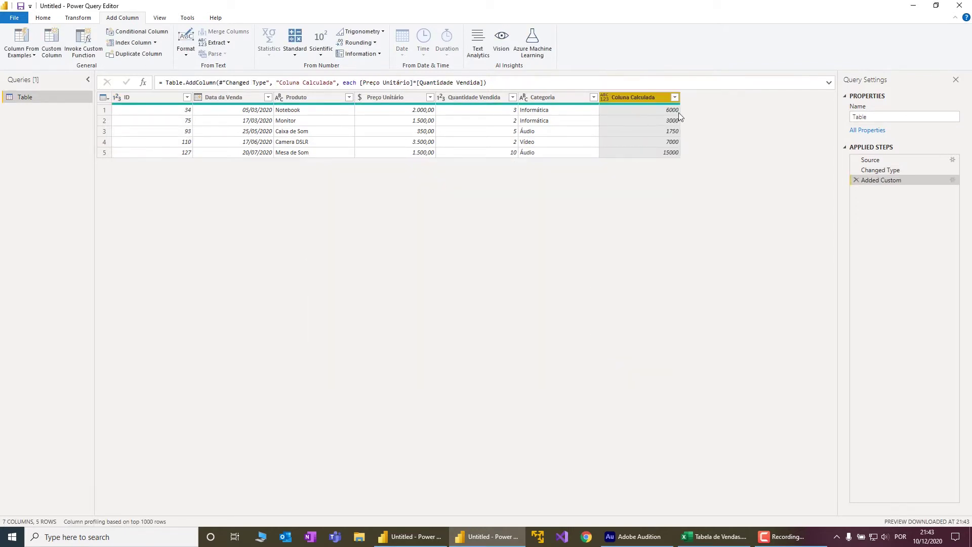
Step: Compare the custom column's results in Power Query with the Coluna Calculada values in the Excel table
{"action": "key", "text": "alt+Tab"}
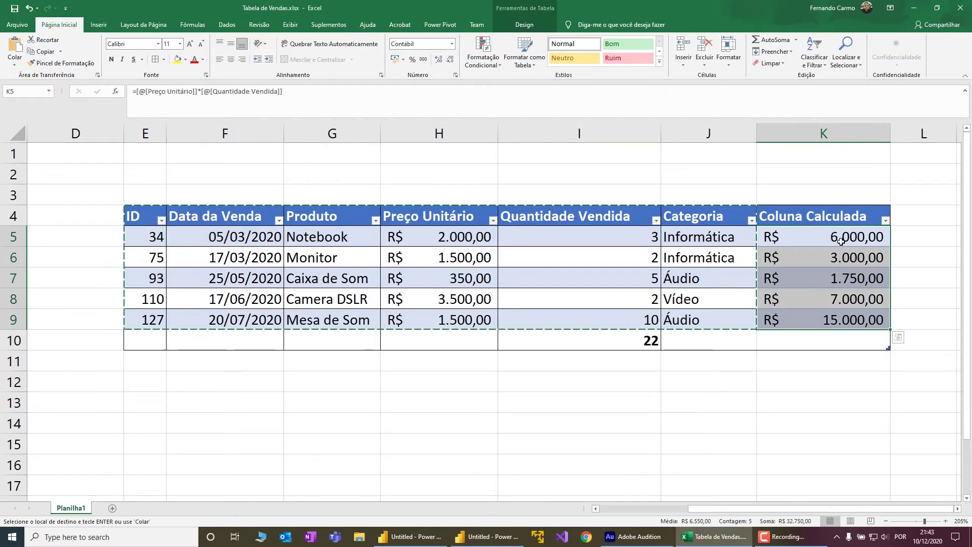
{"action": "key", "text": "alt+Tab"}
{"action": "left_click", "coordinate": [656, 114]}
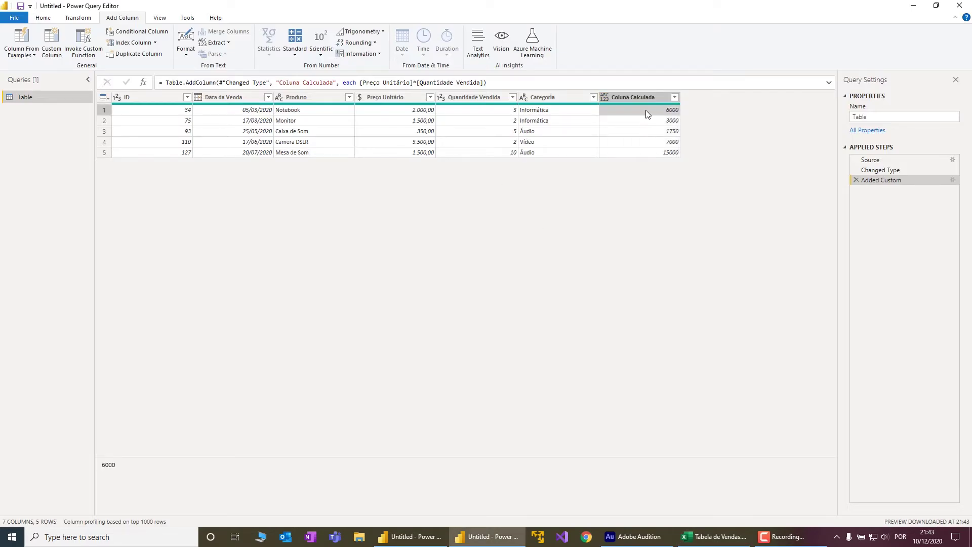
Step: Close Power Query with the changes applied and add an empty table visual to the report page
{"action": "left_click", "coordinate": [40, 20]}
{"action": "left_click", "coordinate": [11, 39]}
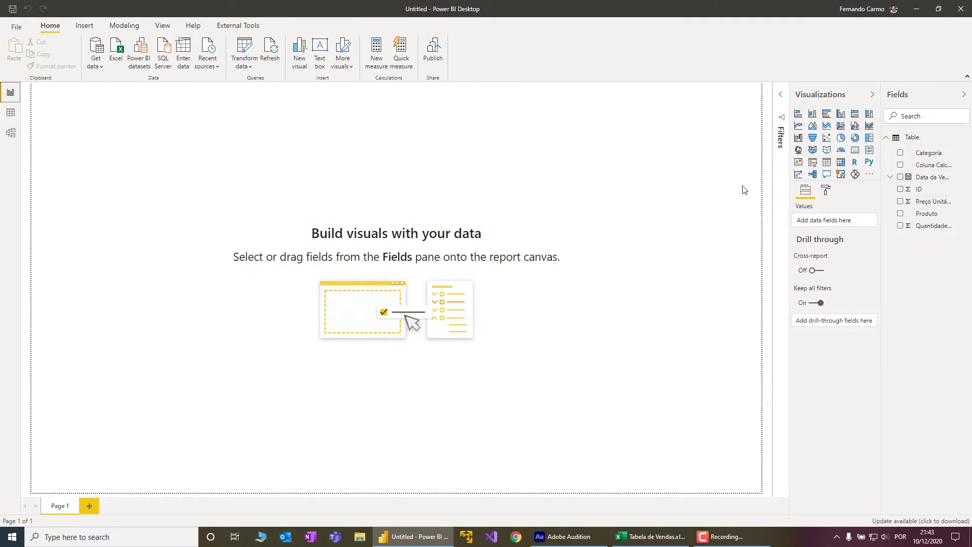
{"action": "left_click", "coordinate": [827, 162]}
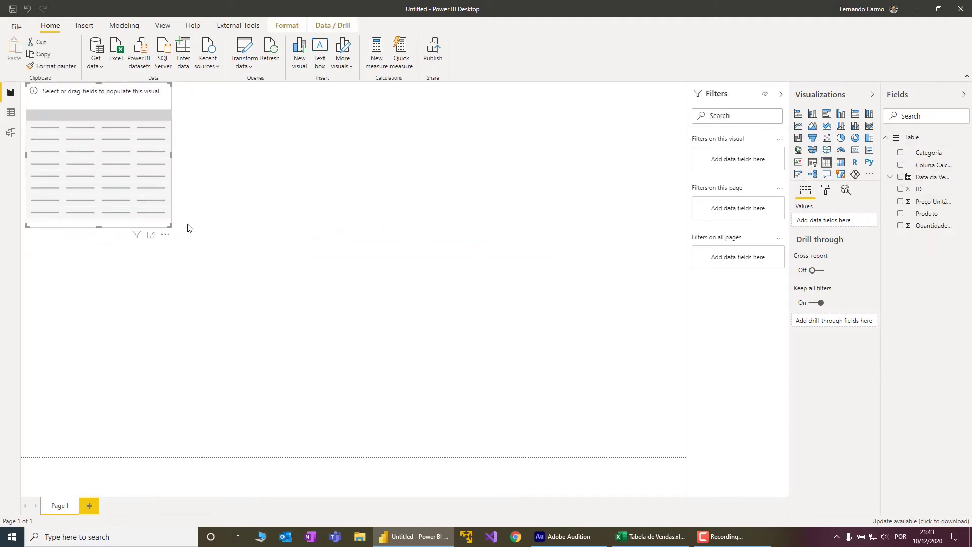
Step: Move the table visual toward the page's middle, fill it with unsummarized ID, Produto and Coluna Calculada, and widen it
{"action": "left_click_drag", "start_coordinate": [133, 186], "coordinate": [229, 281]}
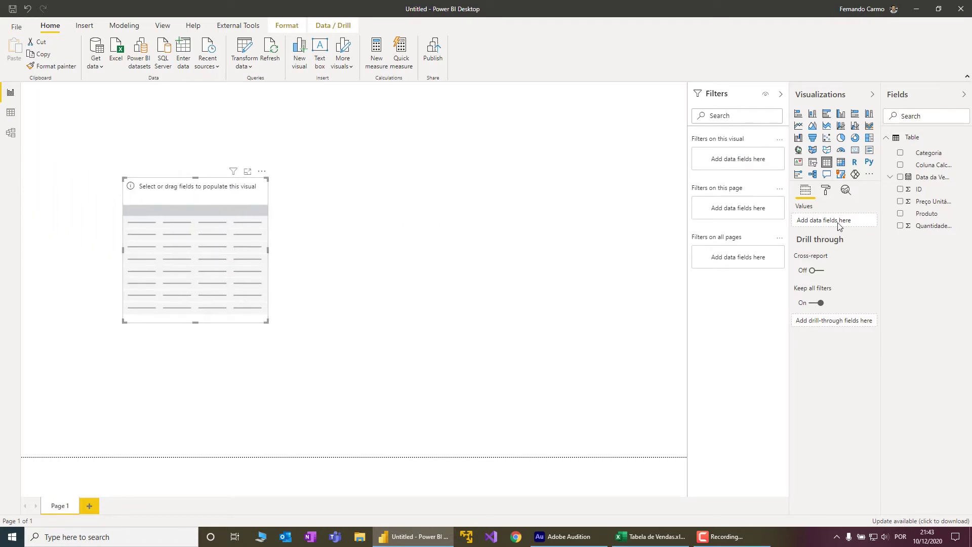
{"action": "left_click", "coordinate": [901, 189]}
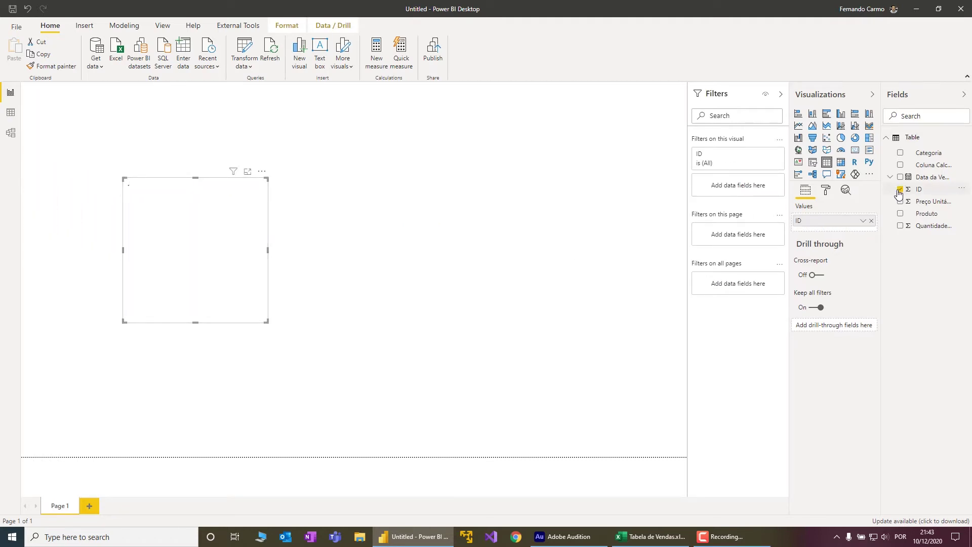
{"action": "left_click", "coordinate": [864, 221]}
{"action": "left_click", "coordinate": [778, 284]}
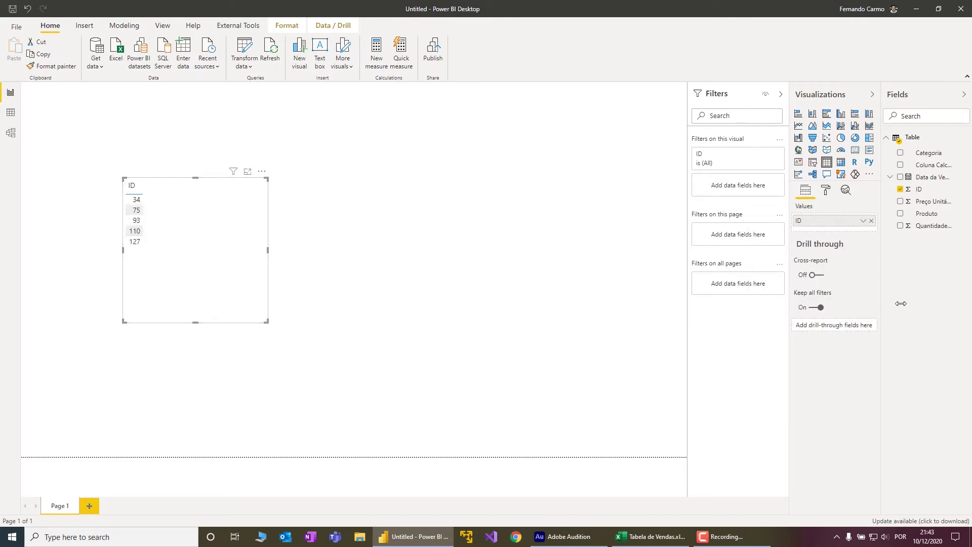
{"action": "left_click", "coordinate": [901, 213]}
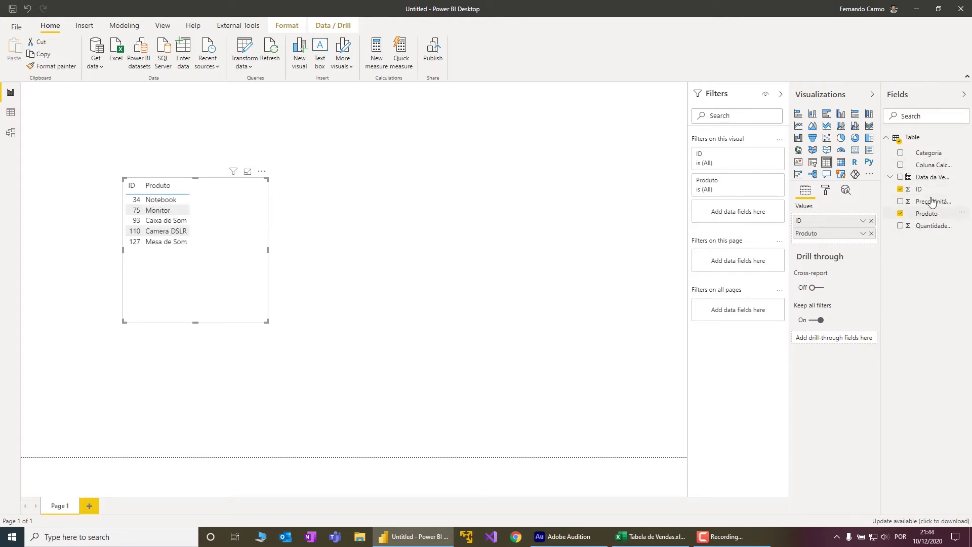
{"action": "left_click", "coordinate": [901, 166]}
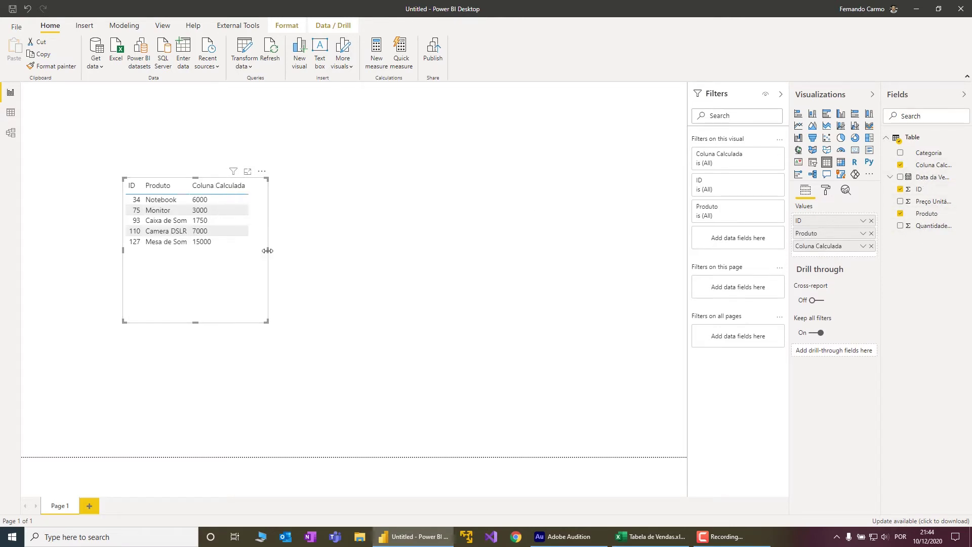
{"action": "left_click_drag", "start_coordinate": [267, 250], "coordinate": [343, 256]}
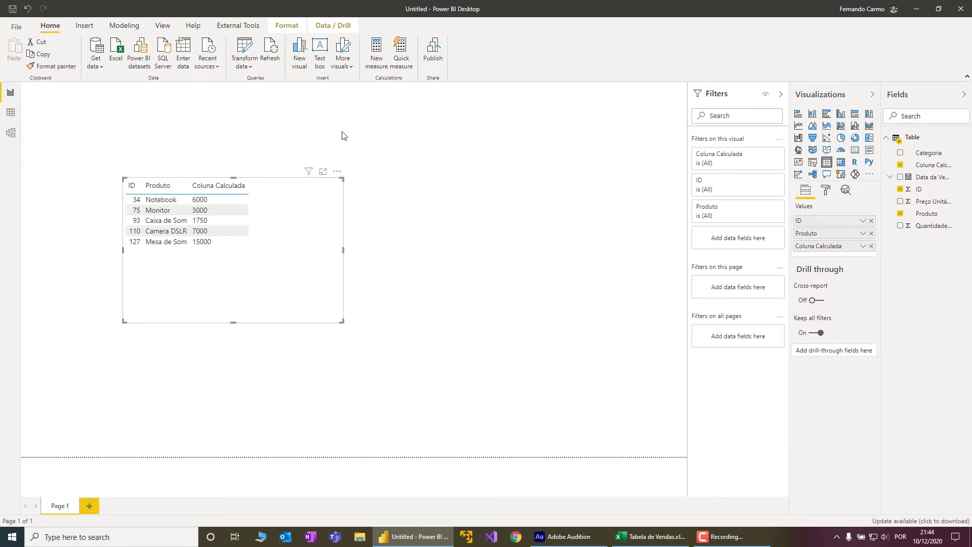
Step: Add a slicer on the Categoria field to the report page and increase its height
{"action": "left_click", "coordinate": [470, 163]}
{"action": "left_click", "coordinate": [812, 162]}
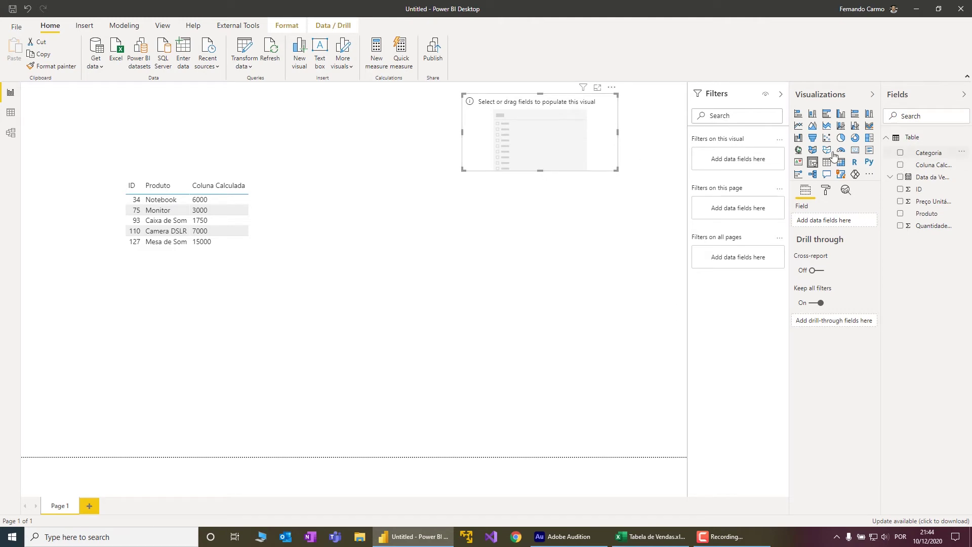
{"action": "left_click", "coordinate": [901, 152]}
{"action": "left_click_drag", "start_coordinate": [774, 186], "coordinate": [774, 217]}
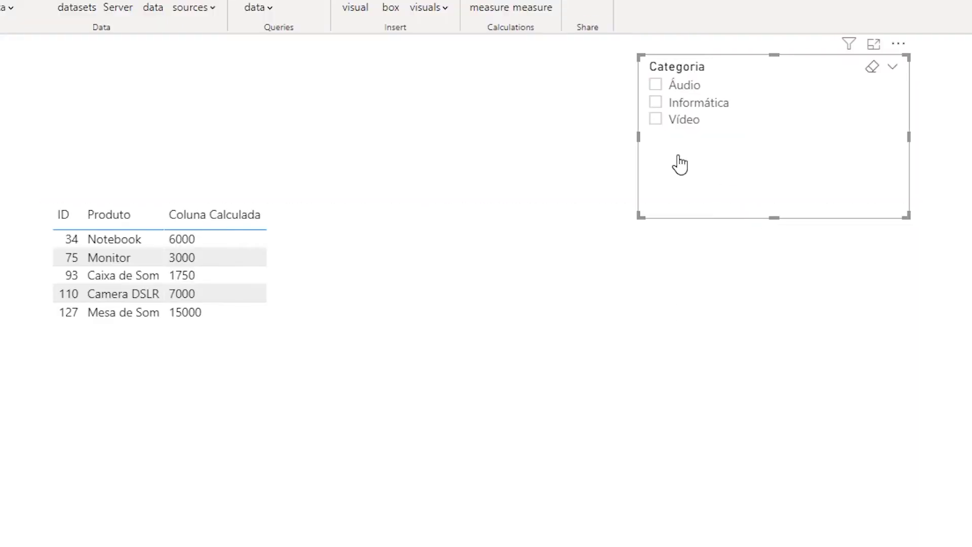
Step: Filter the report to the Informática category to examine the calculated column's rows in the table, and clear the filter
{"action": "left_click", "coordinate": [655, 102]}
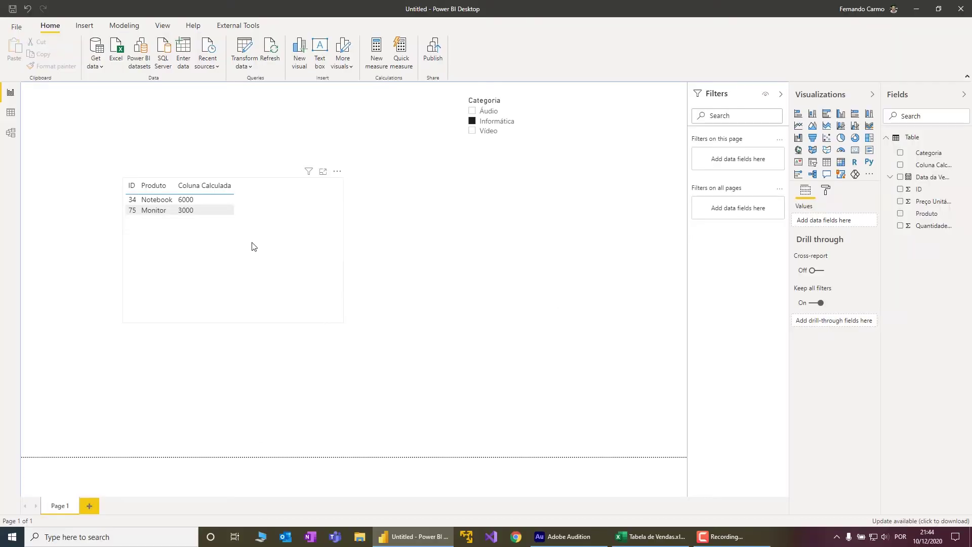
{"action": "left_click", "coordinate": [272, 319]}
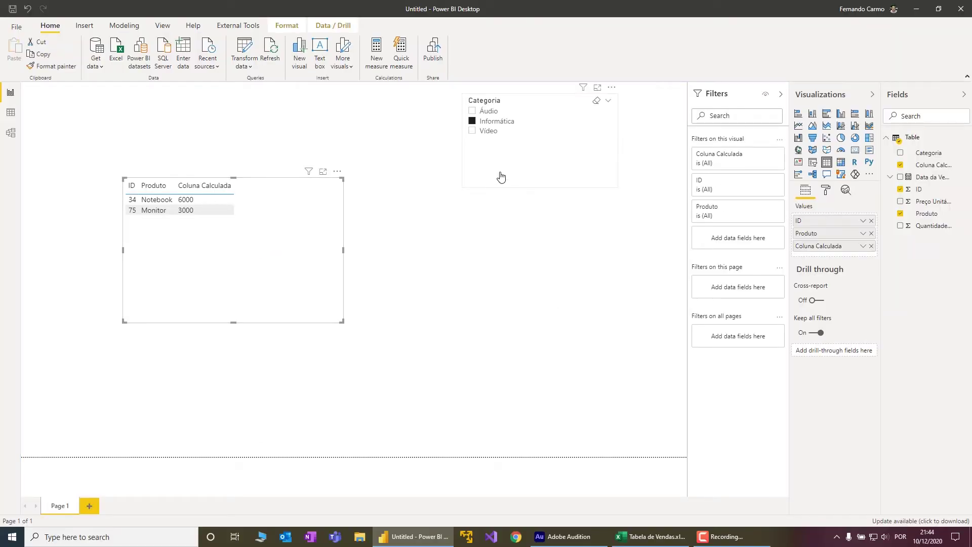
{"action": "left_click", "coordinate": [472, 123]}
{"action": "left_click", "coordinate": [406, 172]}
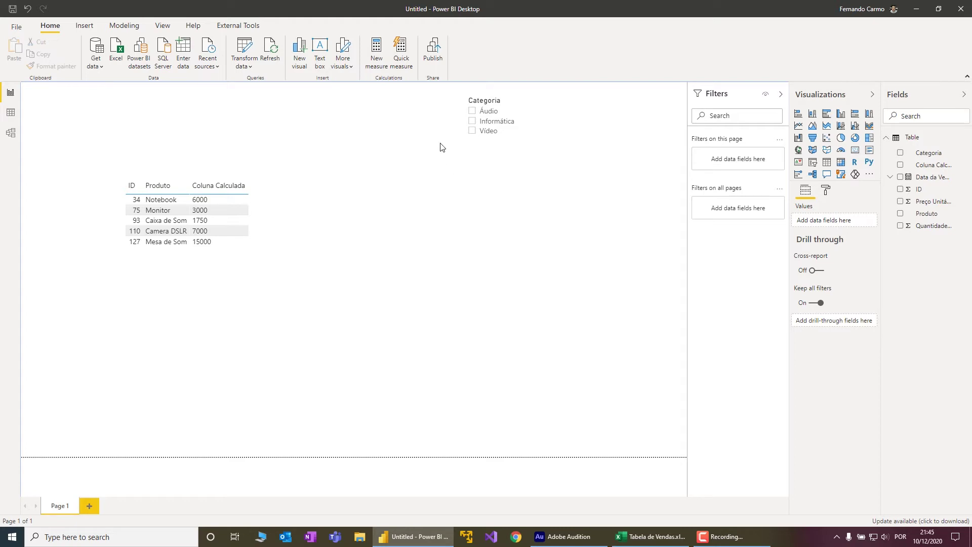
Step: Create the measure Total de Produtos Vendidos = SUM('Table'[Quantidade Vendida])
{"action": "left_click", "coordinate": [376, 51]}
{"action": "key", "text": "BackSpace"}
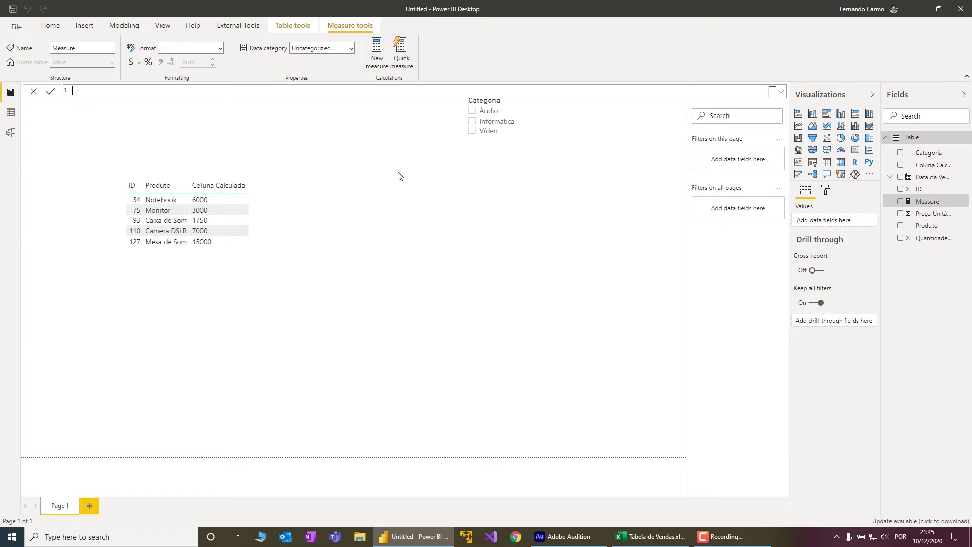
{"action": "key", "text": "ctrl+v"}
{"action": "key", "text": "BackSpace"}
{"action": "key", "text": "BackSpace"}
{"action": "key", "text": "BackSpace"}
{"action": "key", "text": "BackSpace"}
{"action": "key", "text": "BackSpace"}
{"action": "type", "text": "SUM('Table'[Quantidade Vendida])"}
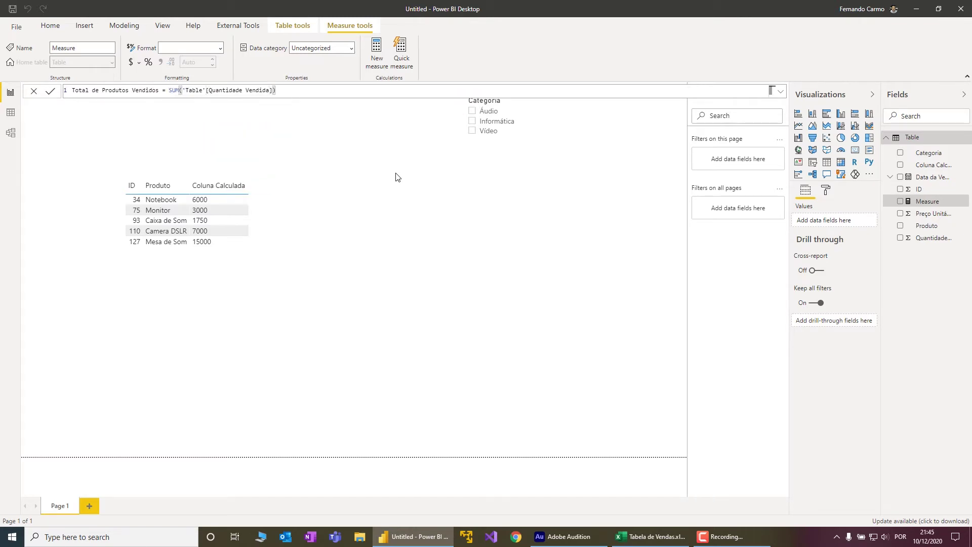
{"action": "key", "text": "Return"}
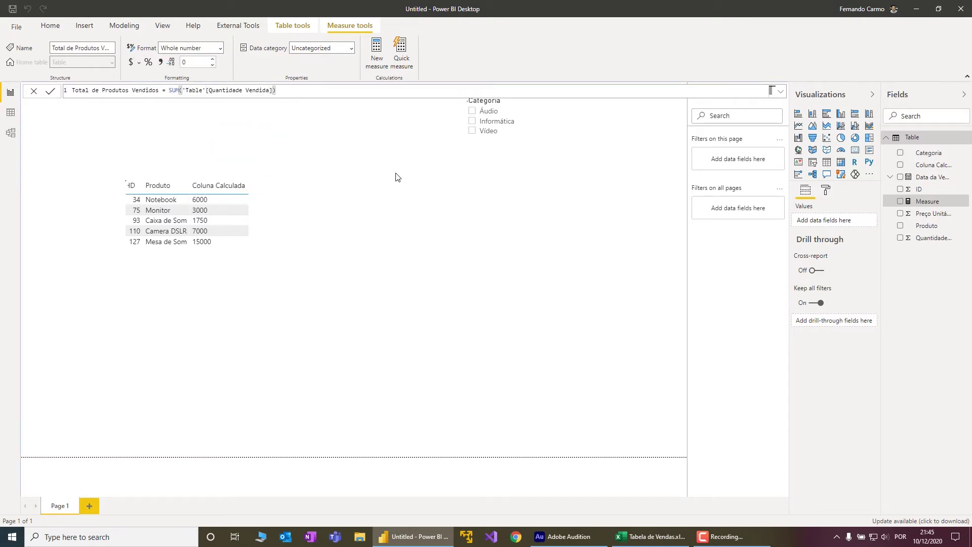
{"action": "left_click", "coordinate": [598, 212]}
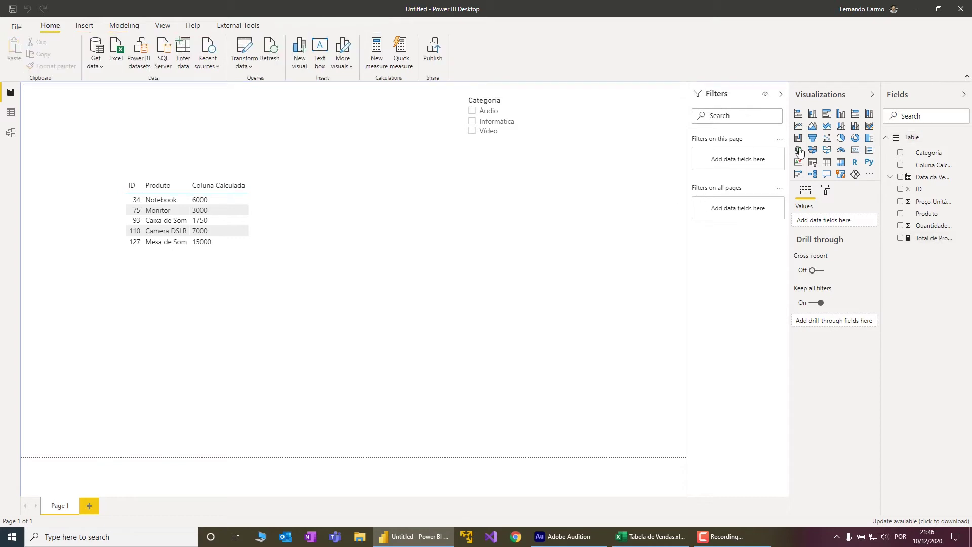
Step: Add a card visual showing the Total de Produtos Vendidos measure and place it just below the Categoria slicer
{"action": "left_click", "coordinate": [855, 150]}
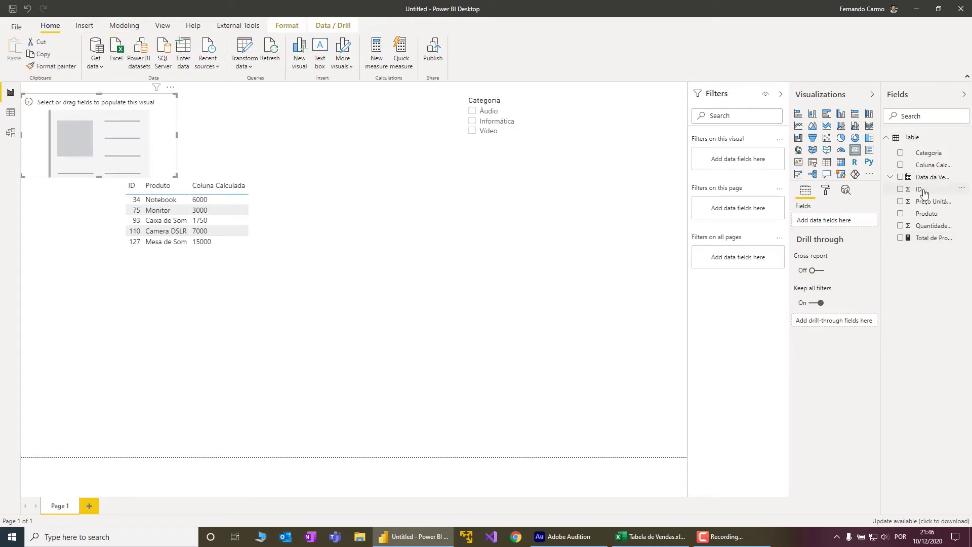
{"action": "left_click", "coordinate": [900, 238]}
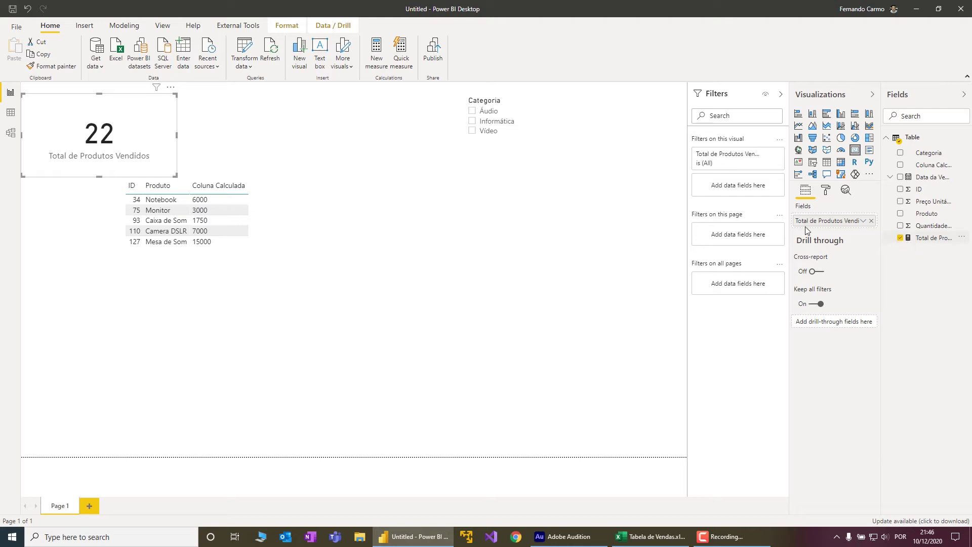
{"action": "left_click_drag", "start_coordinate": [105, 100], "coordinate": [621, 162]}
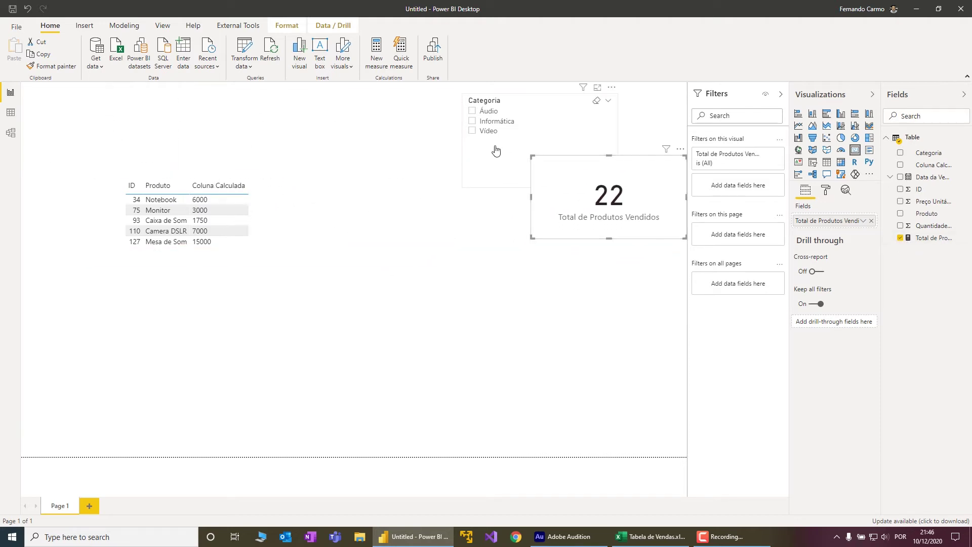
Step: Check the card's response to the Informática filter, clear the filter, and nudge the card away from the page edge
{"action": "left_click", "coordinate": [473, 122]}
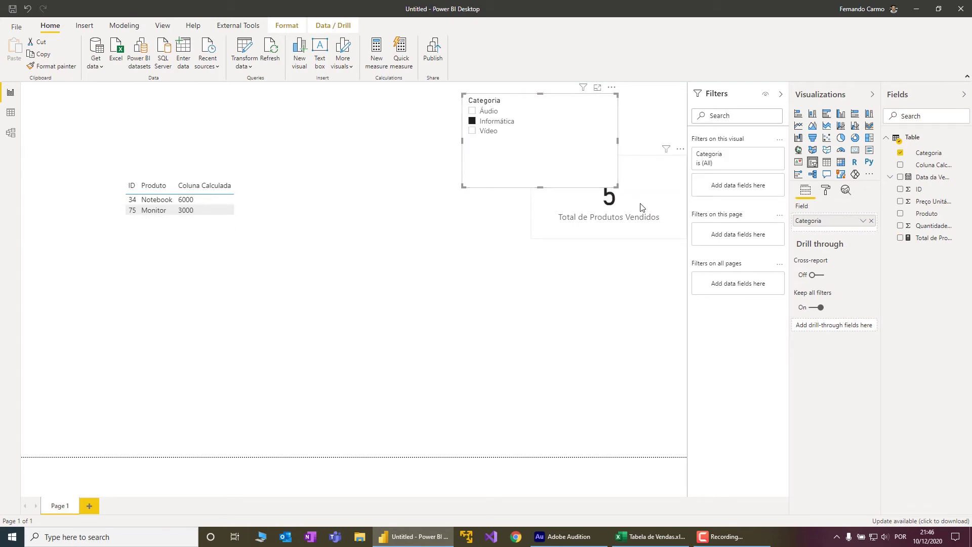
{"action": "left_click", "coordinate": [473, 123]}
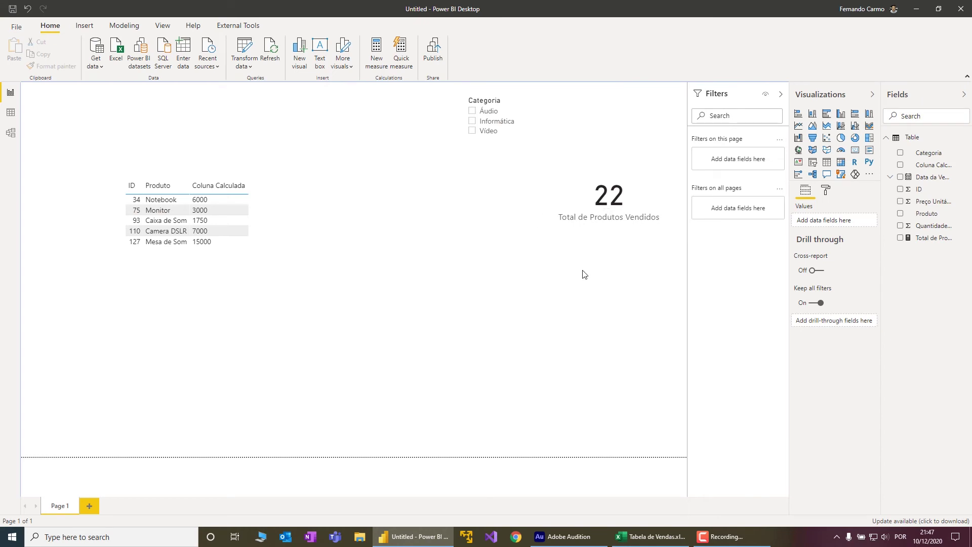
{"action": "left_click", "coordinate": [629, 199]}
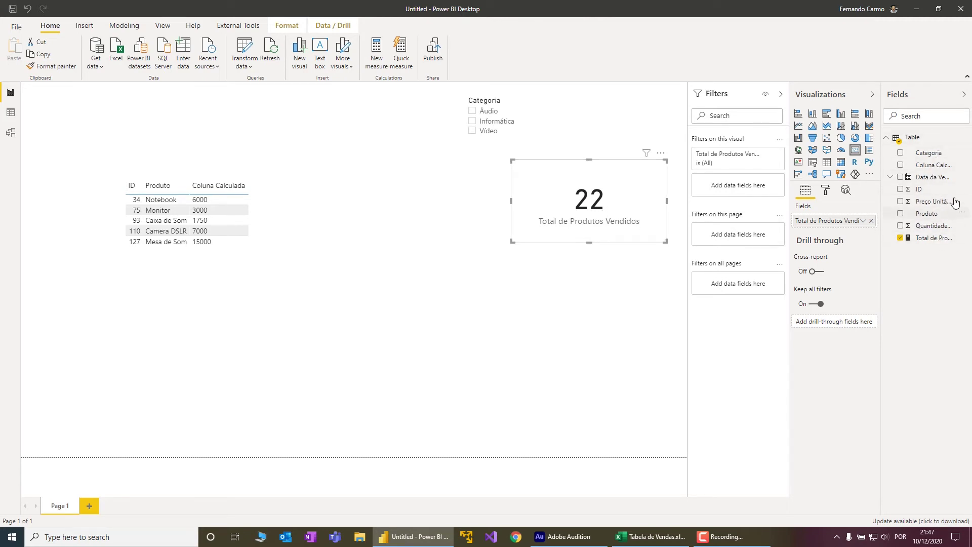
Step: Create another measure, keeping the default name Measure, with the formula SUM('Table'[Preço Unitário])
{"action": "left_click", "coordinate": [968, 138]}
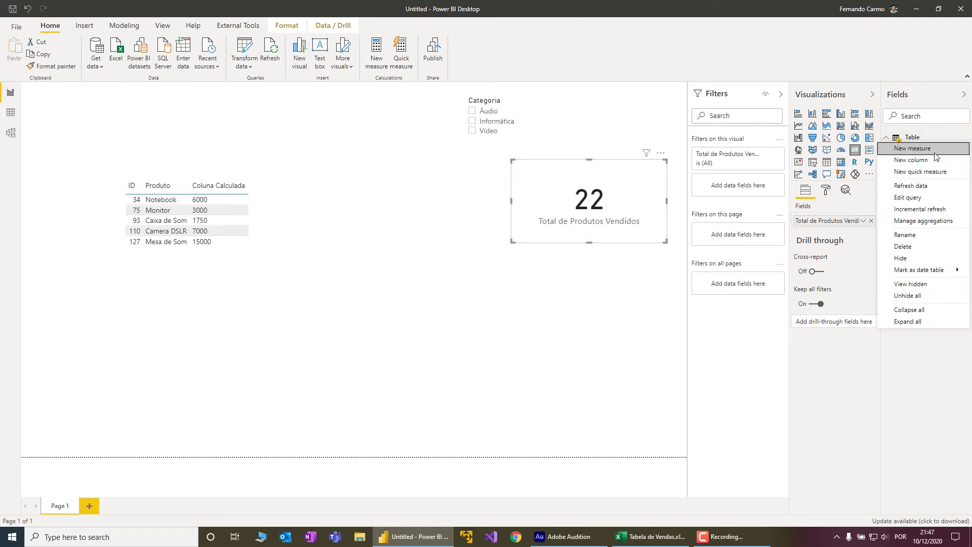
{"action": "left_click", "coordinate": [389, 110]}
{"action": "left_click", "coordinate": [377, 49]}
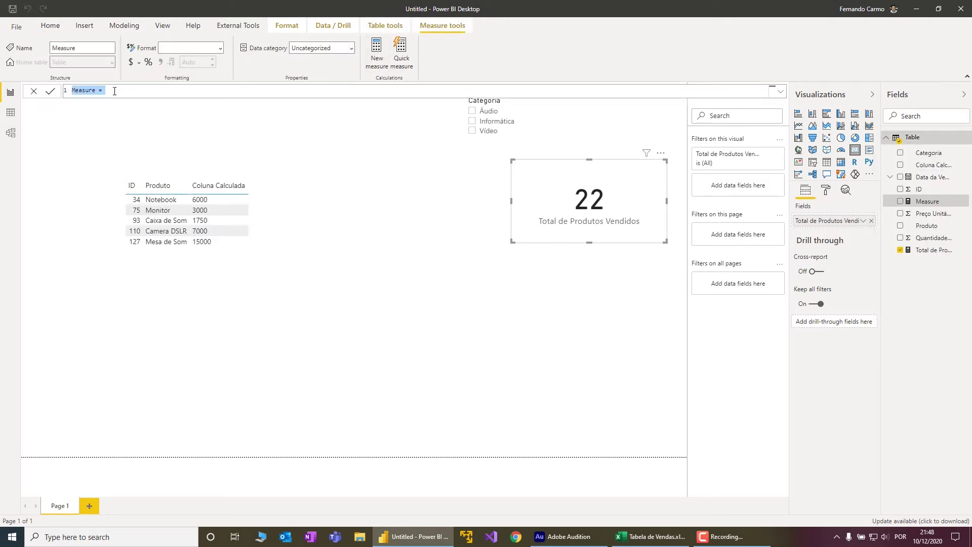
{"action": "scroll", "coordinate": [114, 90], "scroll_direction": "up", "scroll_amount": 5}
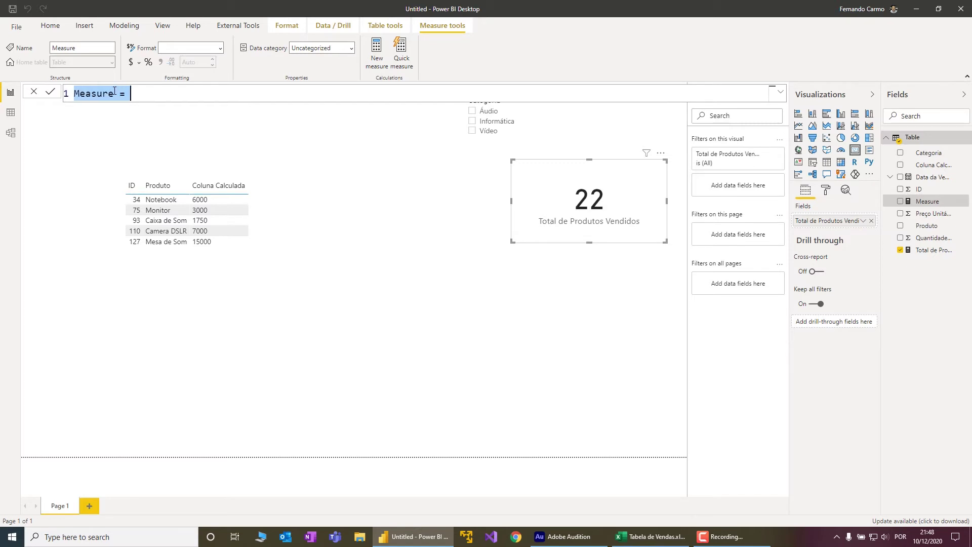
{"action": "left_click", "coordinate": [190, 98]}
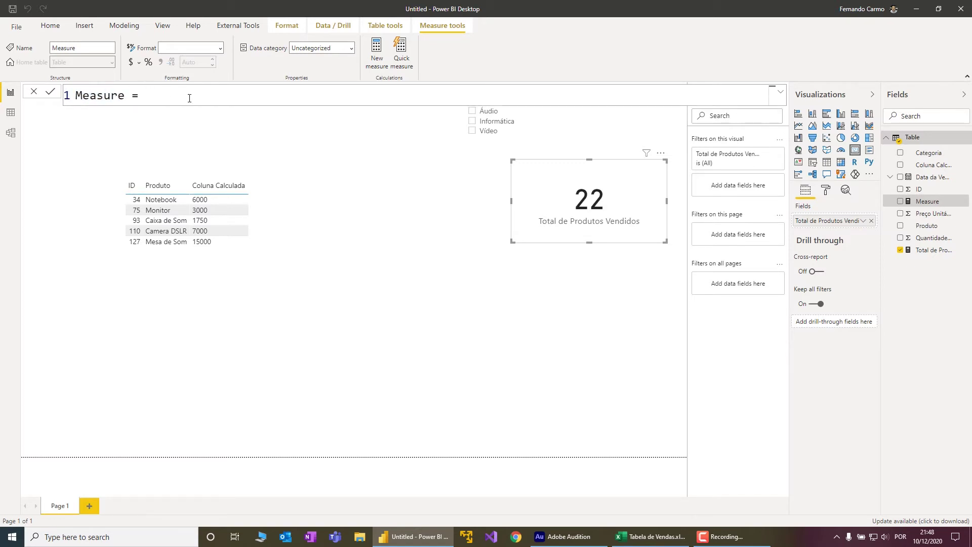
{"action": "type", "text": "SUM"}
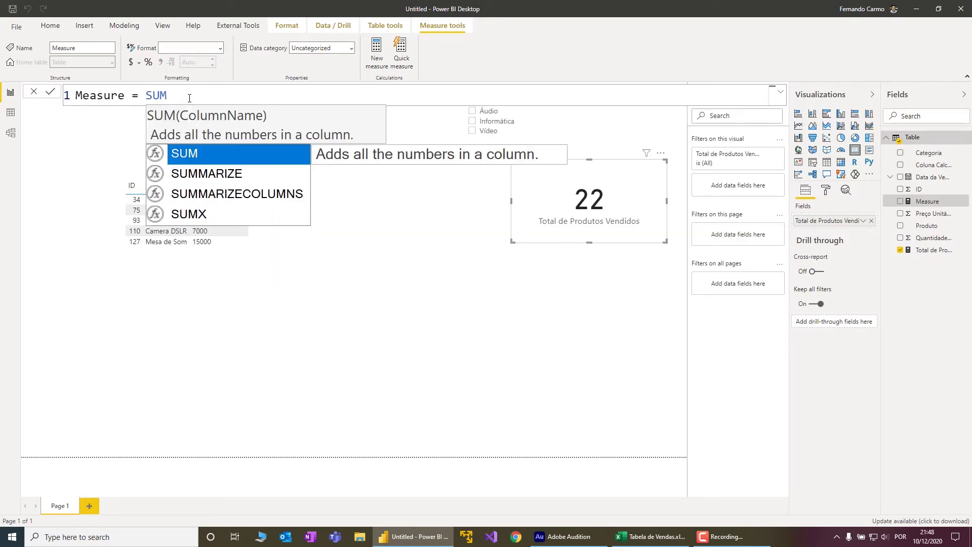
{"action": "type", "text": "(pre"}
{"action": "key", "text": "Tab"}
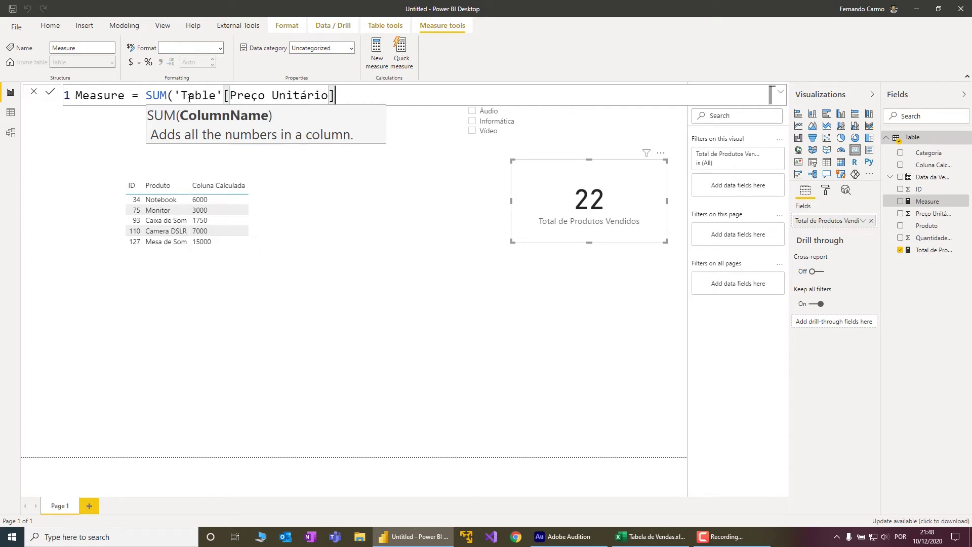
{"action": "type", "text": ")"}
{"action": "key", "text": "Return"}
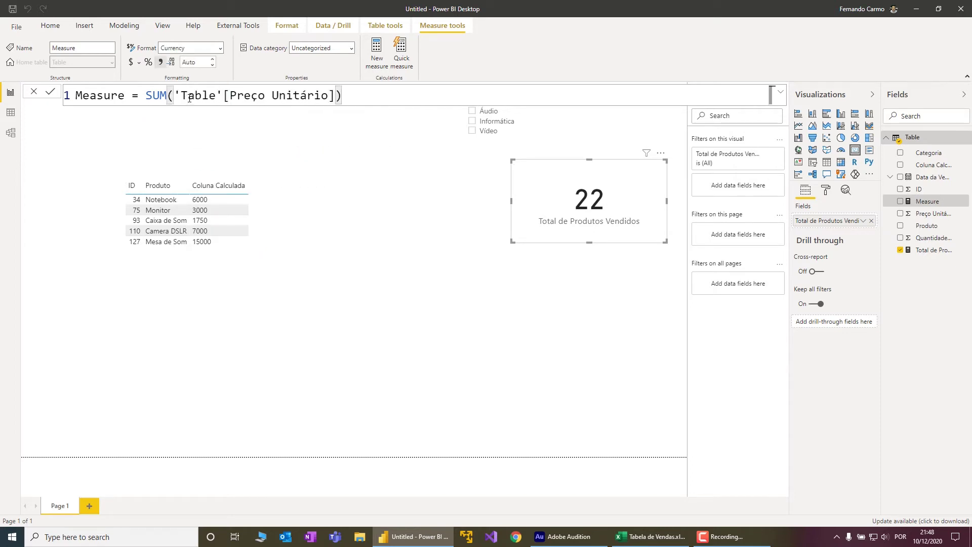
{"action": "left_click", "coordinate": [306, 137]}
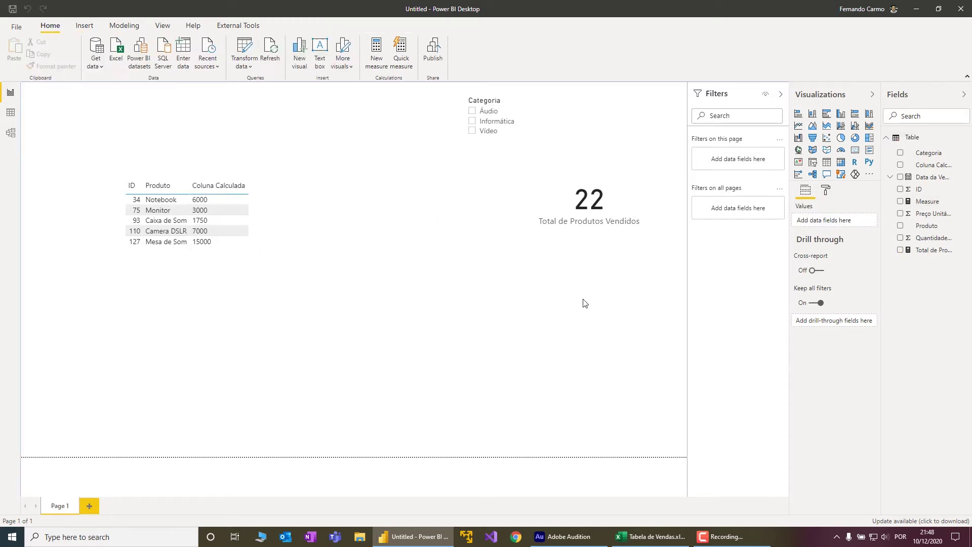
Step: Duplicate the Total de Produtos Vendidos card below the original and remove the field from the copy
{"action": "left_click", "coordinate": [624, 239]}
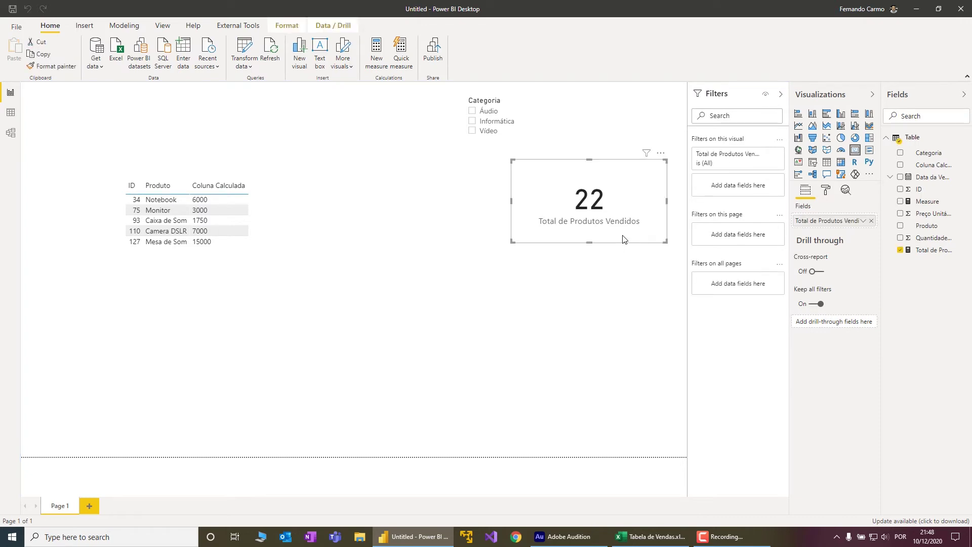
{"action": "key", "text": "ctrl+c"}
{"action": "key", "text": "ctrl+v"}
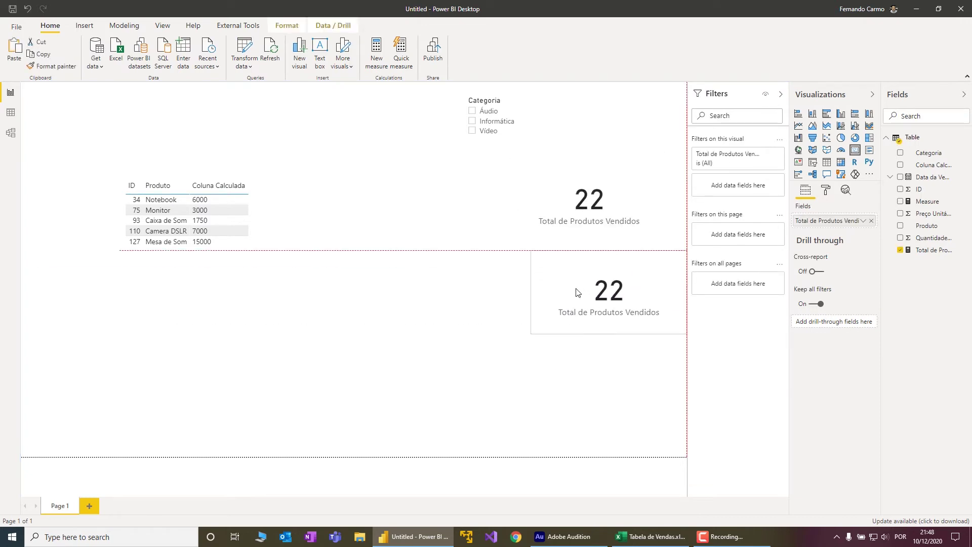
{"action": "left_click", "coordinate": [871, 222]}
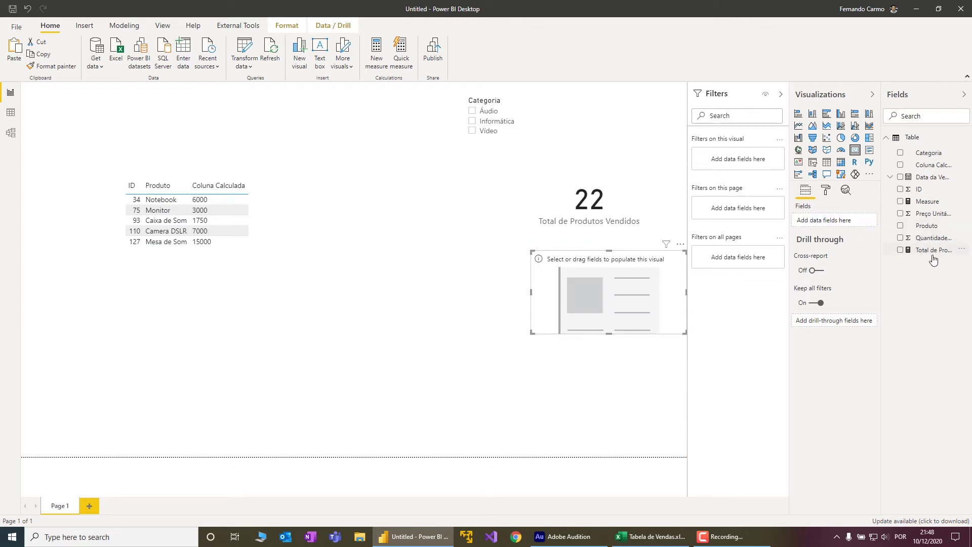
Step: Rename the measure that sums Preço Unitário as "Soma de Vendas"
{"action": "left_click", "coordinate": [927, 201]}
{"action": "double_click", "coordinate": [98, 96]}
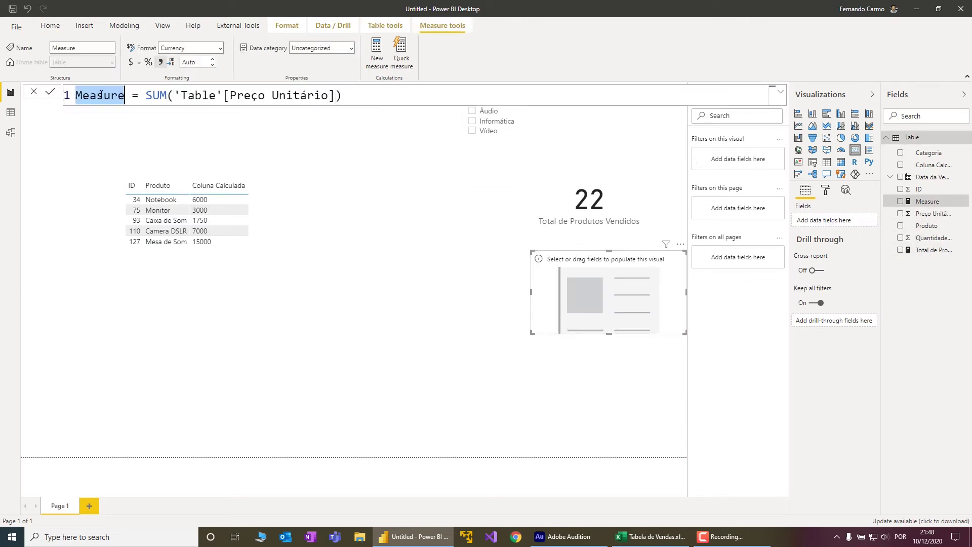
{"action": "key", "text": "BackSpace"}
{"action": "type", "text": "Soma de V"}
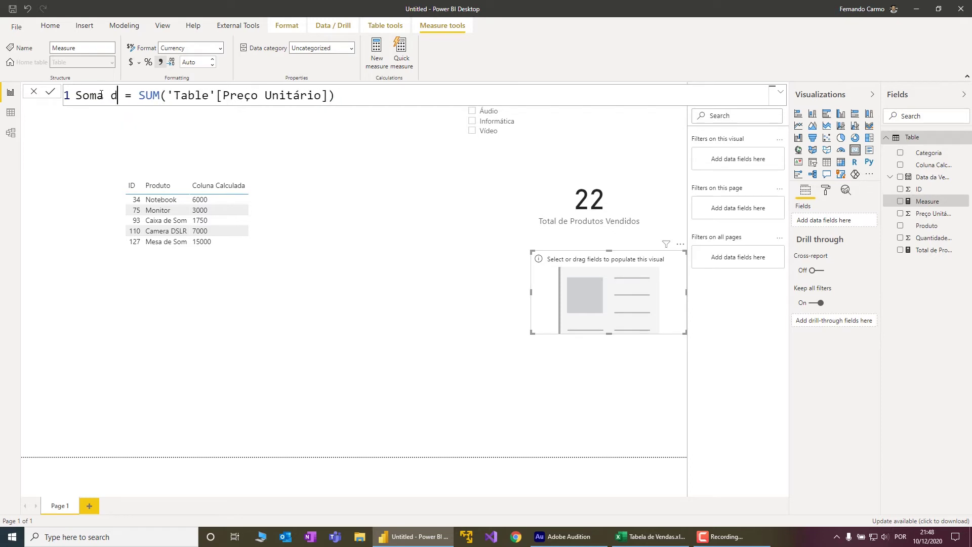
{"action": "type", "text": "endas"}
{"action": "key", "text": "Return"}
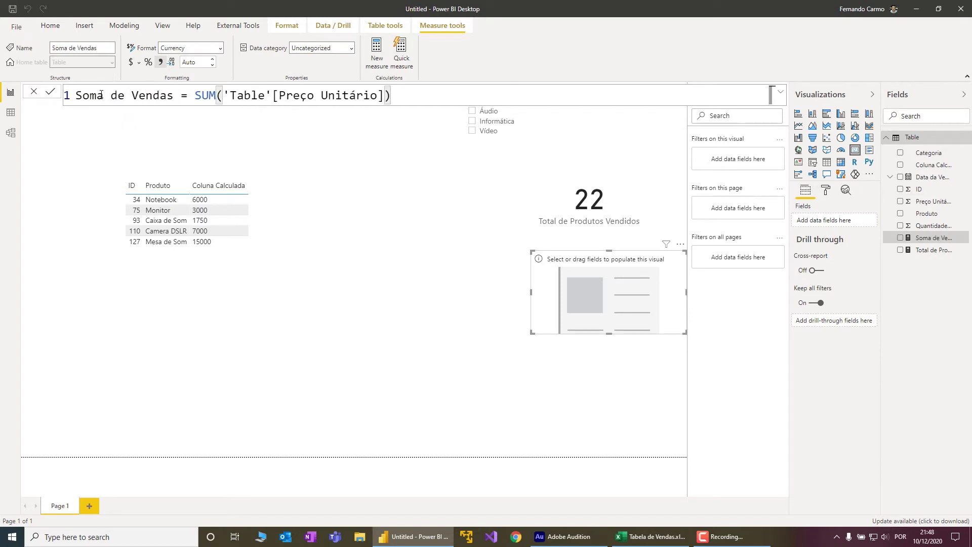
Step: Populate the empty card with the Soma de Vendas measure and widen the card
{"action": "left_click_drag", "start_coordinate": [937, 238], "coordinate": [617, 297]}
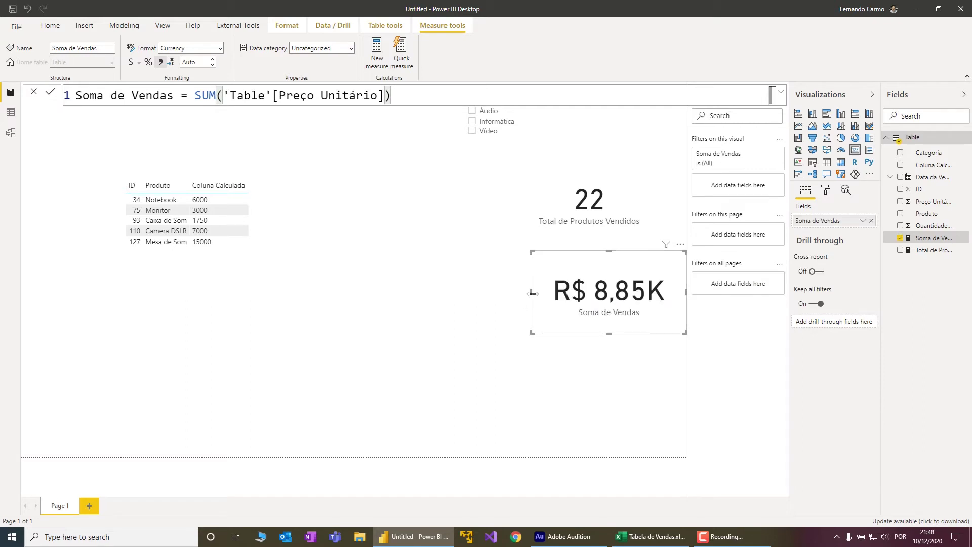
{"action": "left_click_drag", "start_coordinate": [531, 292], "coordinate": [507, 293]}
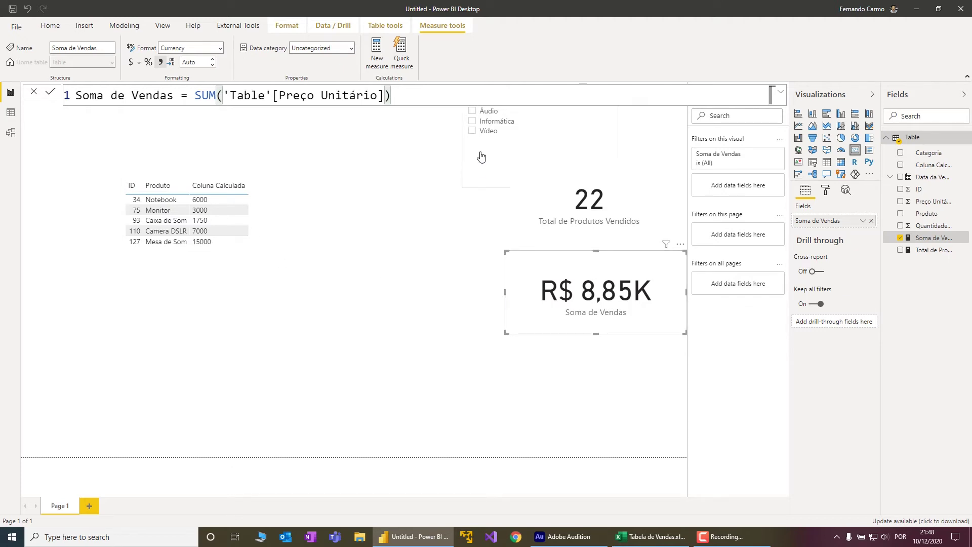
Step: Filter the Categoria slicer to Informática, clear it to compare the cards, and reapply the Informática filter
{"action": "left_click", "coordinate": [473, 123]}
{"action": "left_click", "coordinate": [473, 122]}
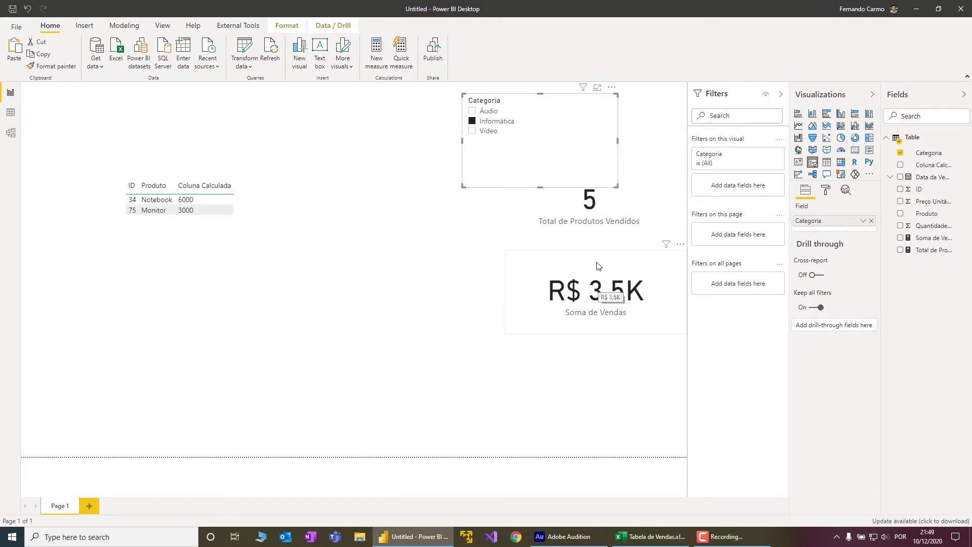
{"action": "left_click", "coordinate": [472, 121]}
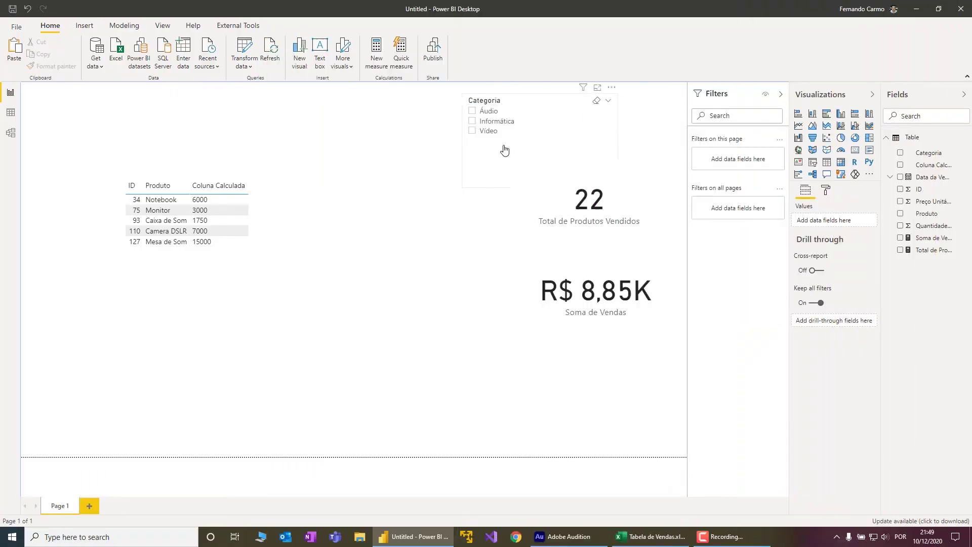
{"action": "left_click", "coordinate": [472, 121]}
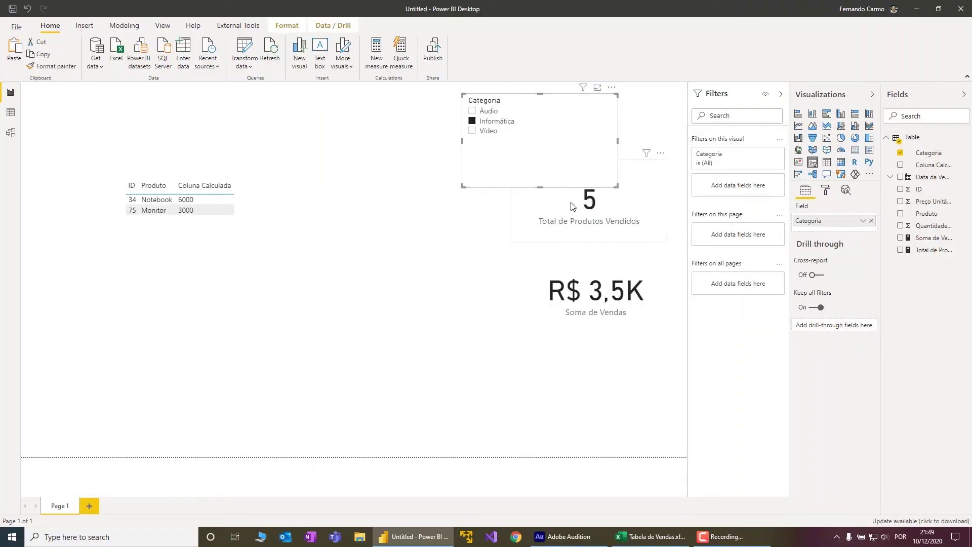
{"action": "left_click", "coordinate": [440, 259]}
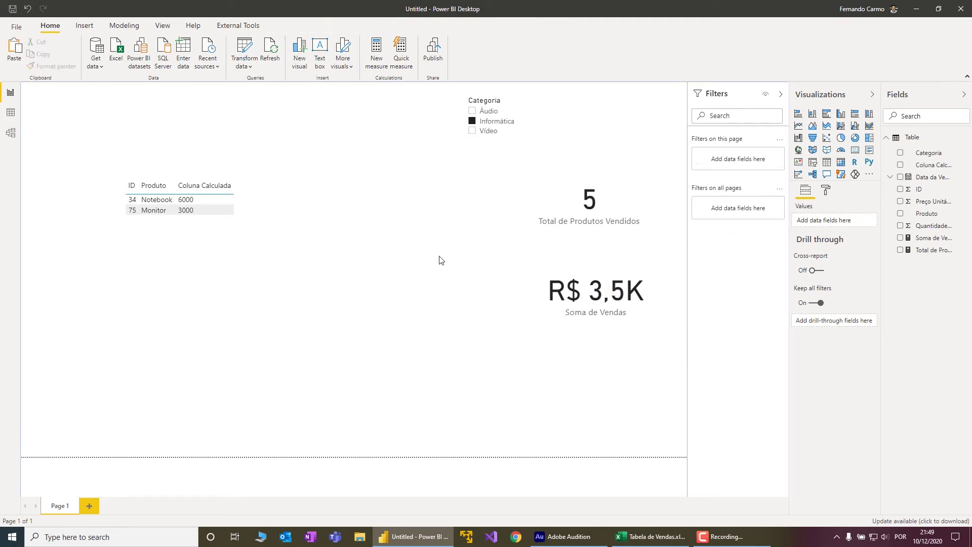
Step: Start a new measure and name it "Total de Vendas"
{"action": "left_click", "coordinate": [377, 51]}
{"action": "double_click", "coordinate": [120, 95]}
{"action": "key", "text": "BackSpace"}
{"action": "type", "text": "Tota"}
{"action": "key", "text": "BackSpace"}
{"action": "key", "text": "BackSpace"}
{"action": "type", "text": "ta"}
{"action": "key", "text": "BackSpace"}
{"action": "type", "text": "al de Vendas ="}
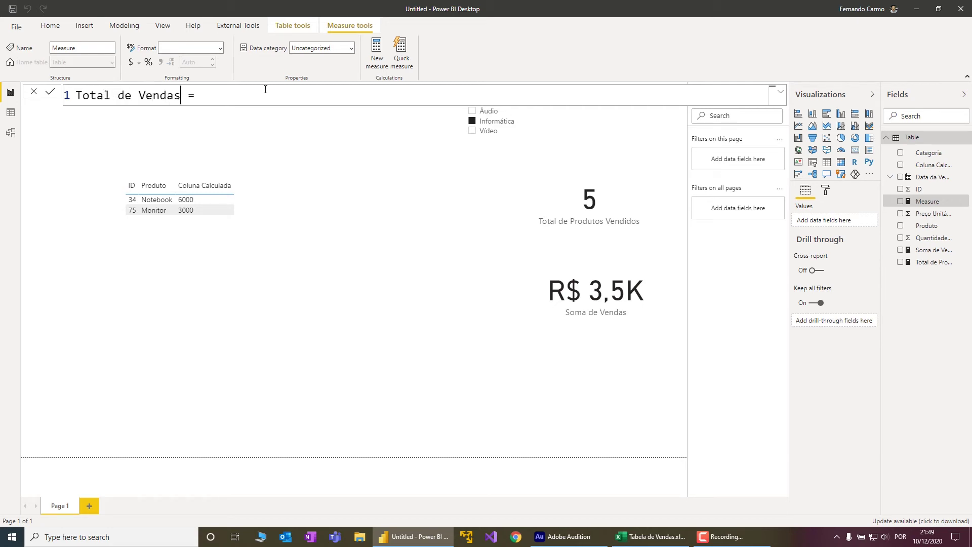
Step: Define the new measure's formula as [Total de Produtos Vendidos] * [Soma de Vendas] and commit it
{"action": "left_click", "coordinate": [264, 90]}
{"action": "type", "text": "tota"}
{"action": "key", "text": "Tab"}
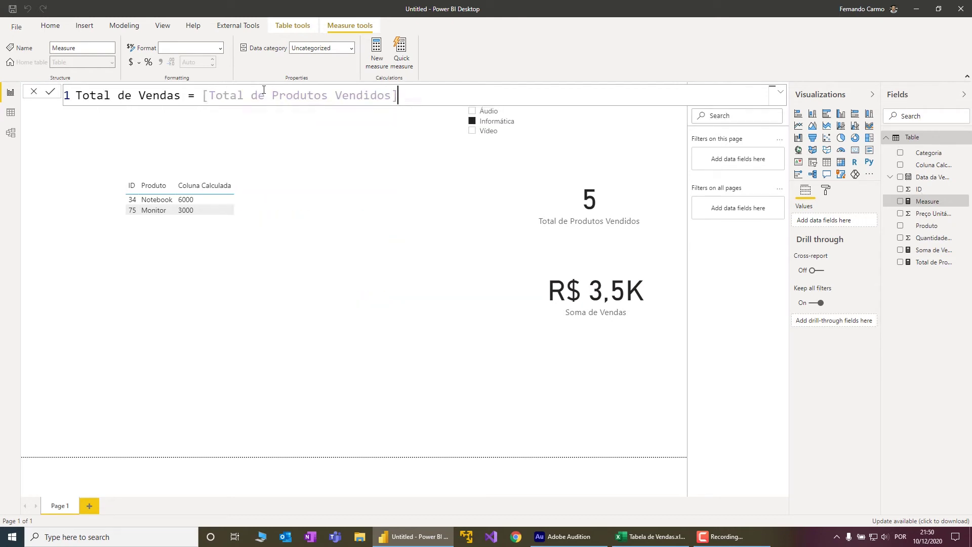
{"action": "type", "text": "* soma"}
{"action": "key", "text": "Tab"}
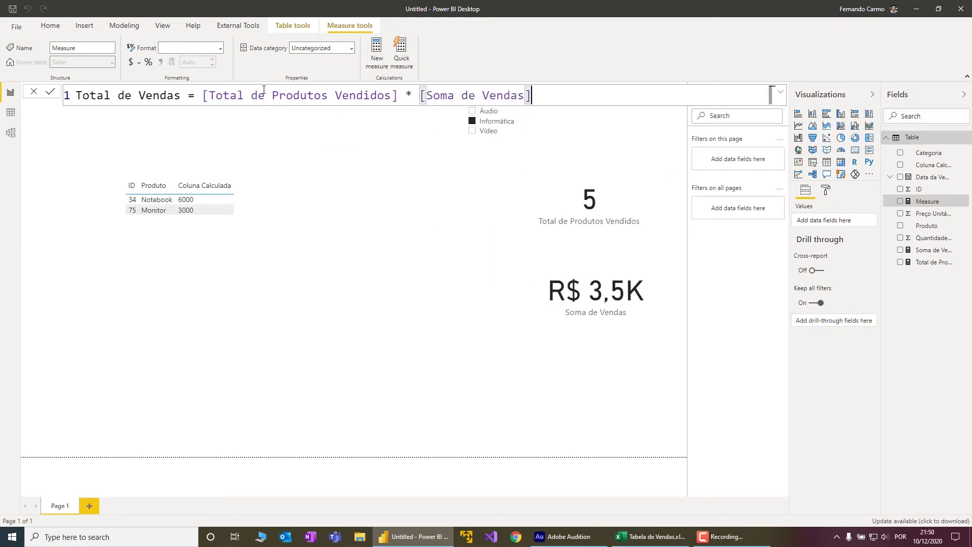
{"action": "key", "text": "Return"}
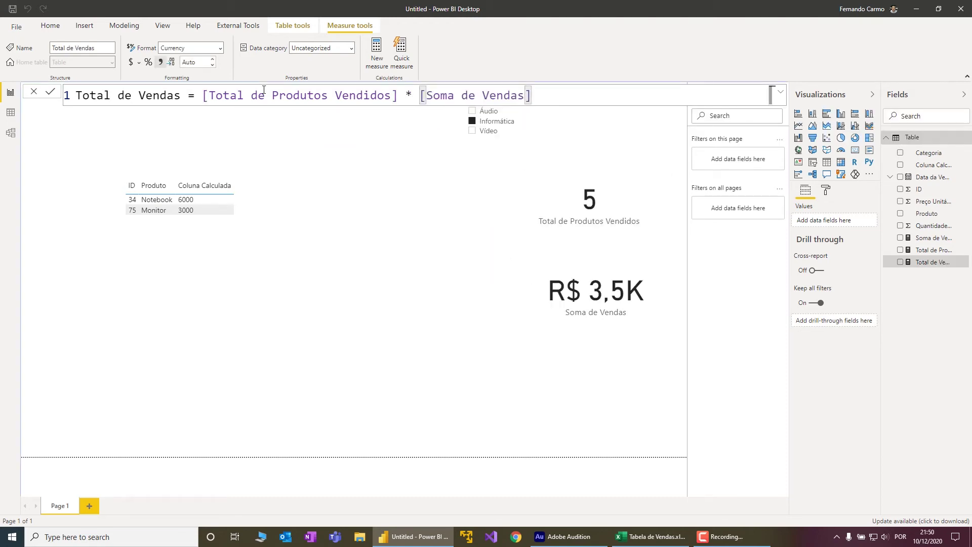
{"action": "left_click", "coordinate": [387, 236]}
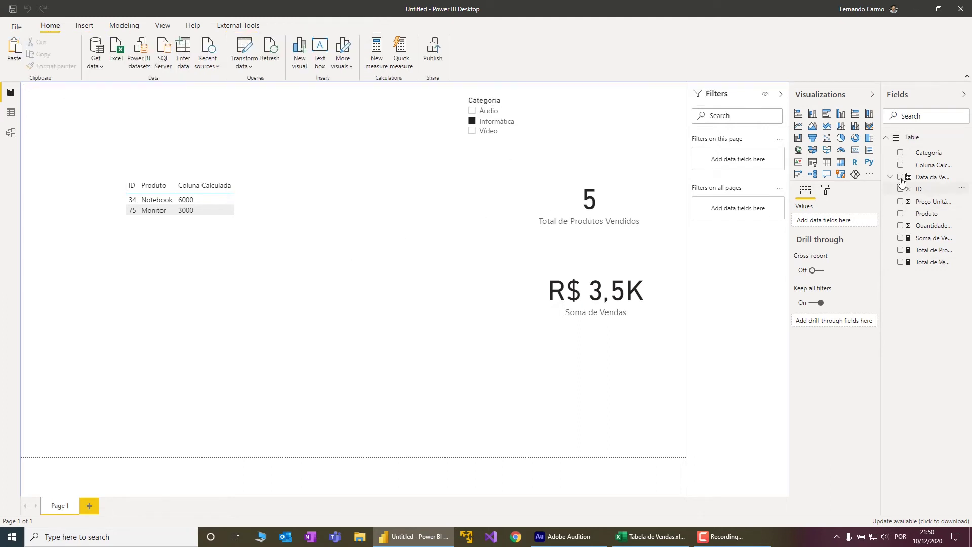
Step: Duplicate the Total de Produtos Vendidos card, replace its field with Total de Vendas, and place the copy below the other cards
{"action": "left_click", "coordinate": [594, 221]}
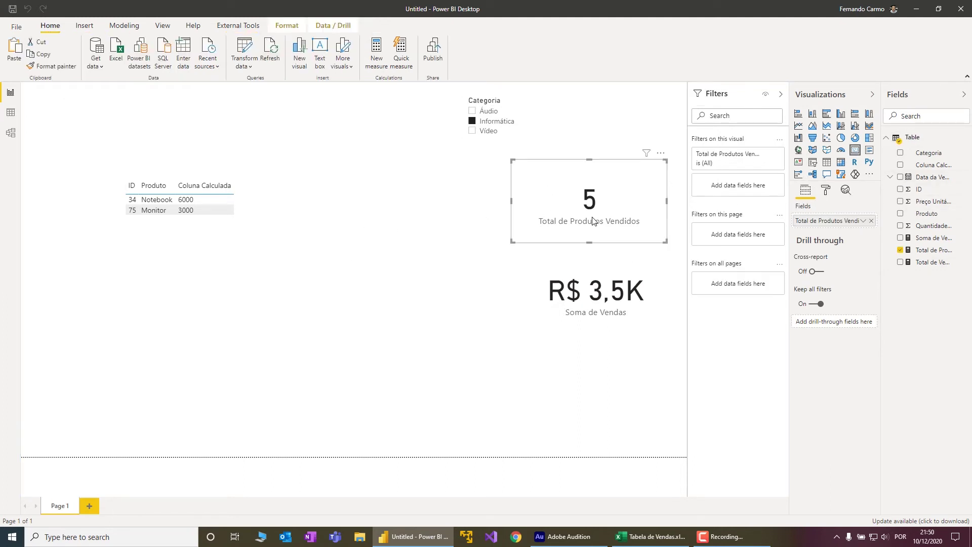
{"action": "key", "text": "ctrl+c"}
{"action": "key", "text": "ctrl+v"}
{"action": "left_click_drag", "start_coordinate": [525, 234], "coordinate": [390, 241]}
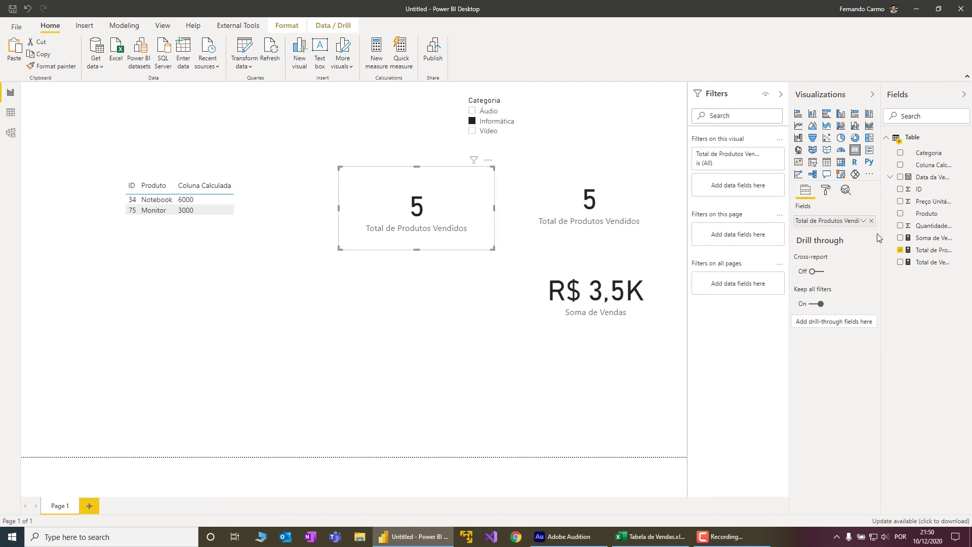
{"action": "left_click", "coordinate": [900, 250]}
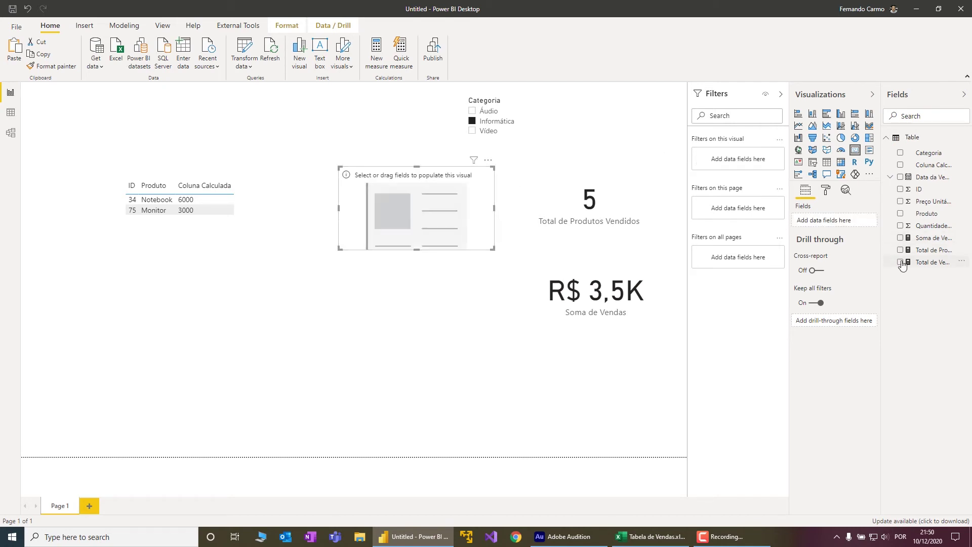
{"action": "left_click", "coordinate": [901, 262]}
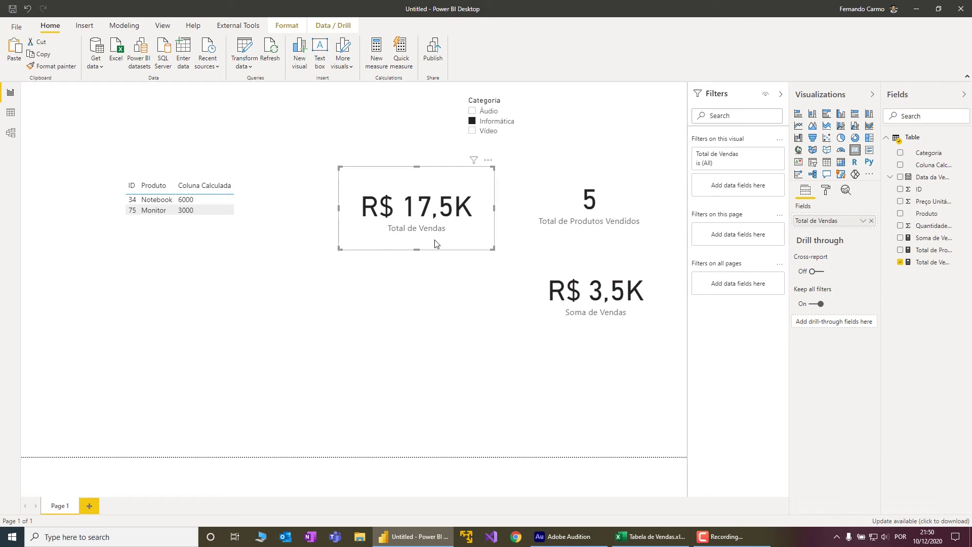
{"action": "left_click_drag", "start_coordinate": [428, 231], "coordinate": [452, 403]}
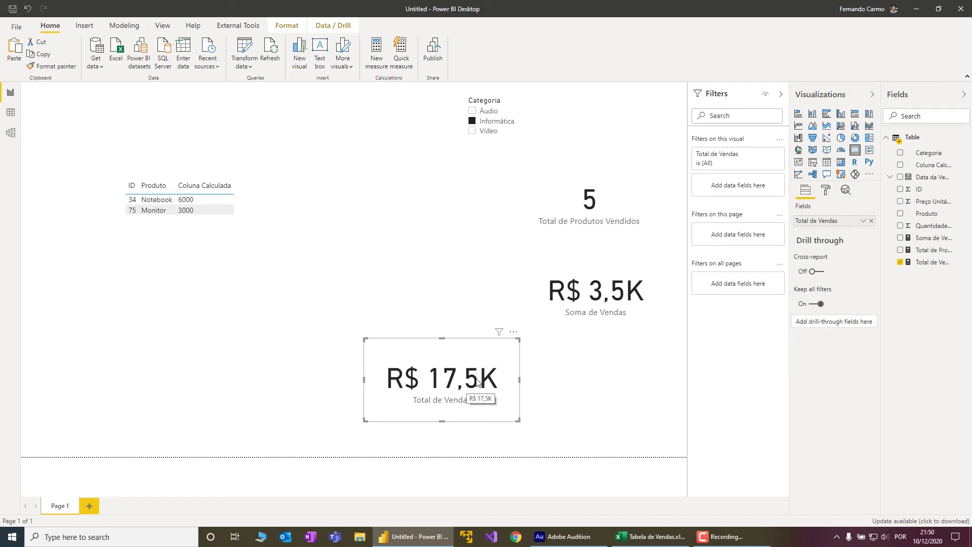
Step: Switch to the Tabela de Vendas workbook in Excel and sum Coluna Calculada in the total row, cell K10
{"action": "left_click", "coordinate": [645, 536]}
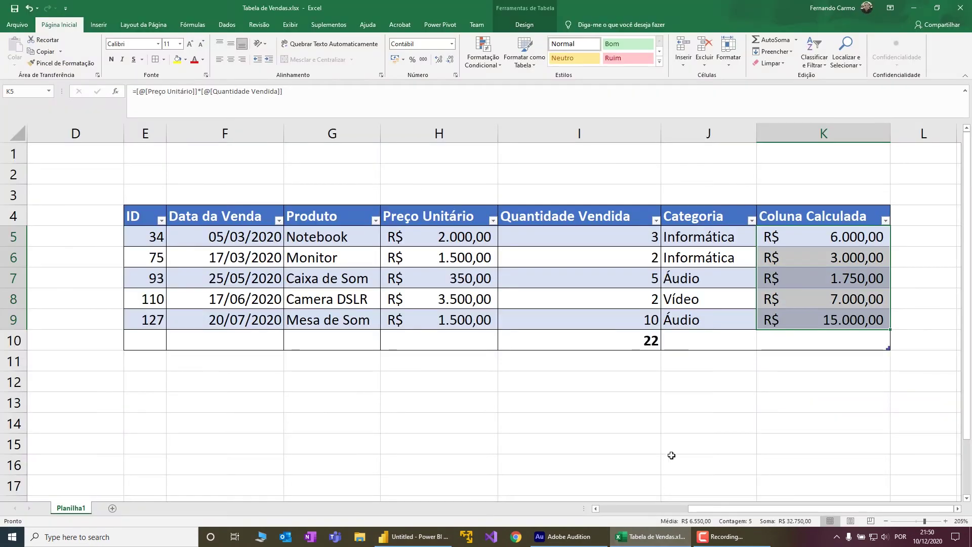
{"action": "left_click", "coordinate": [722, 385]}
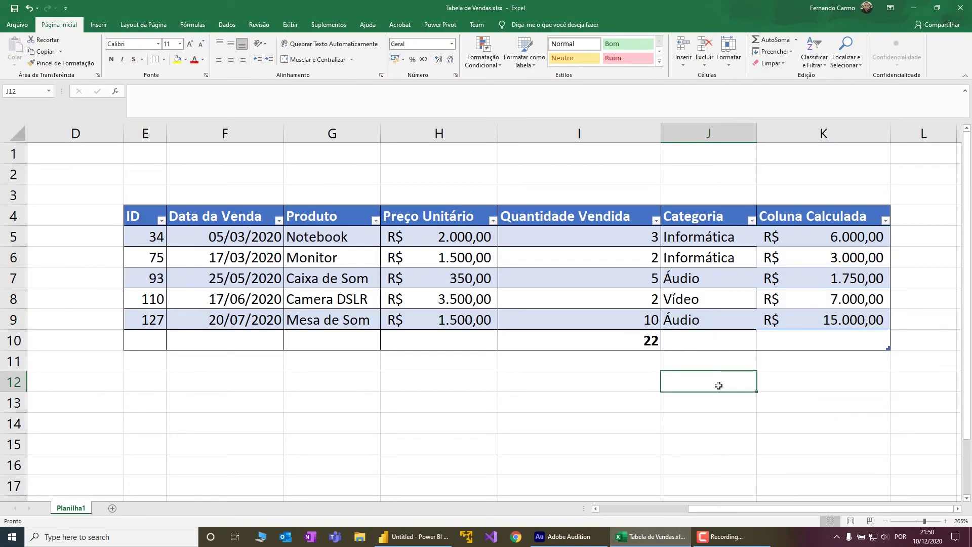
{"action": "left_click", "coordinate": [815, 344]}
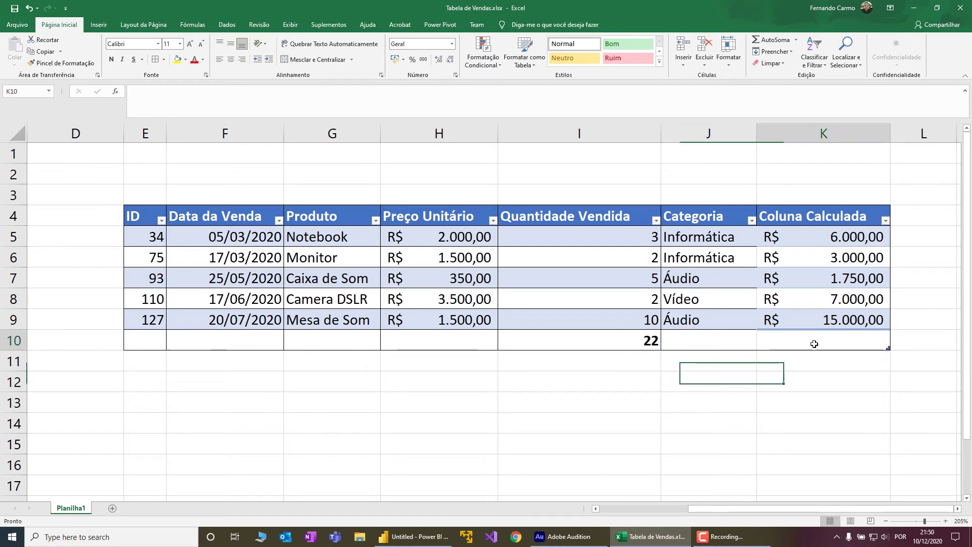
{"action": "left_click", "coordinate": [773, 41]}
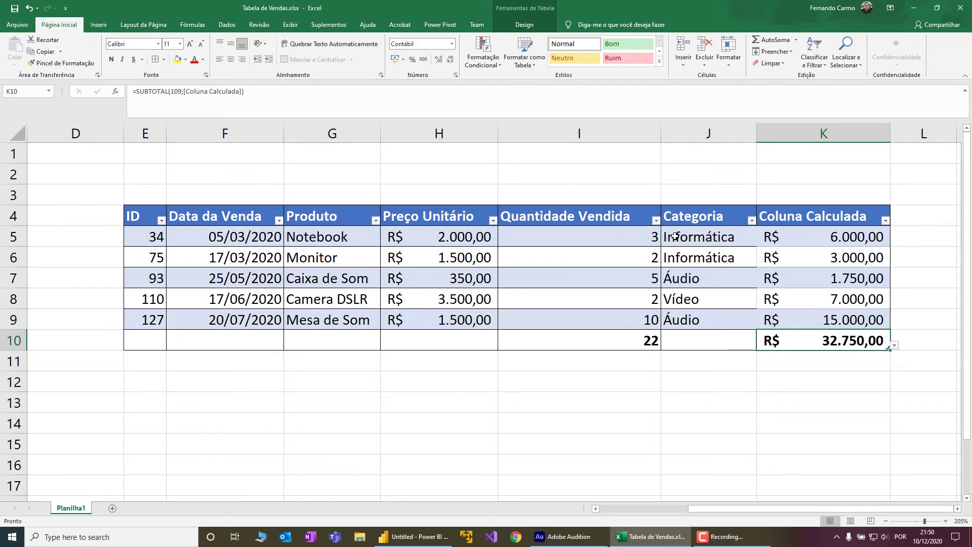
{"action": "left_click", "coordinate": [895, 345]}
{"action": "left_click", "coordinate": [731, 438]}
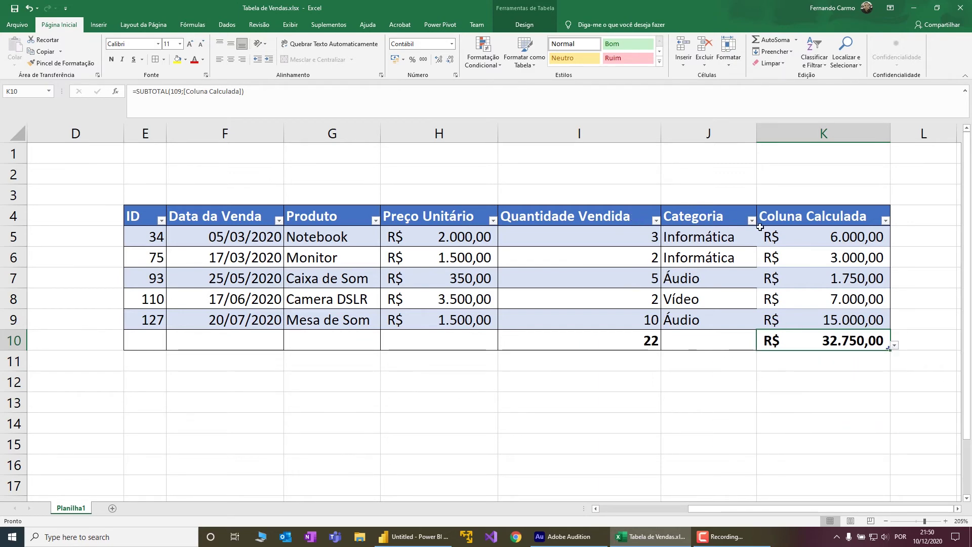
{"action": "left_click", "coordinate": [751, 220]}
{"action": "left_click", "coordinate": [652, 350]}
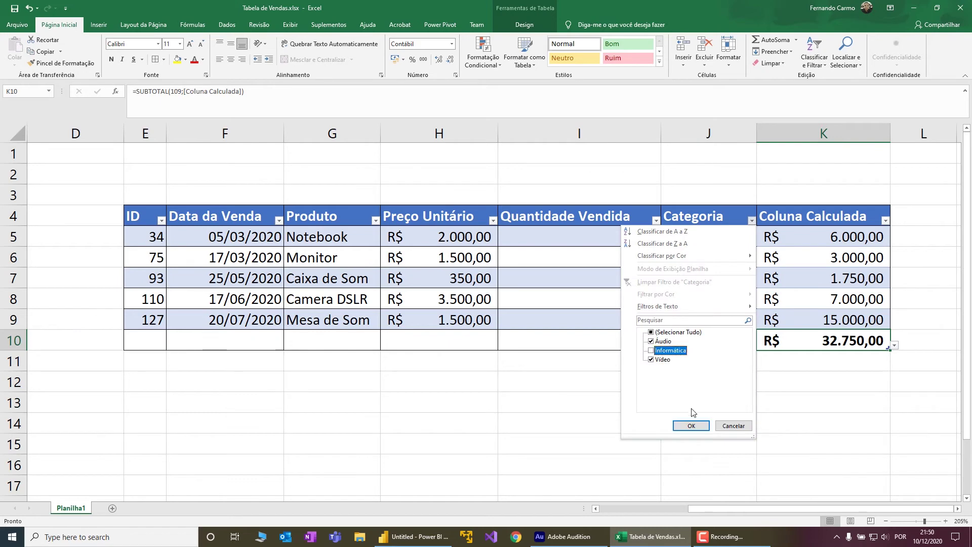
{"action": "left_click", "coordinate": [692, 426]}
Step: Filter the table's Categoria column to show only Informática
{"action": "left_click", "coordinate": [751, 220]}
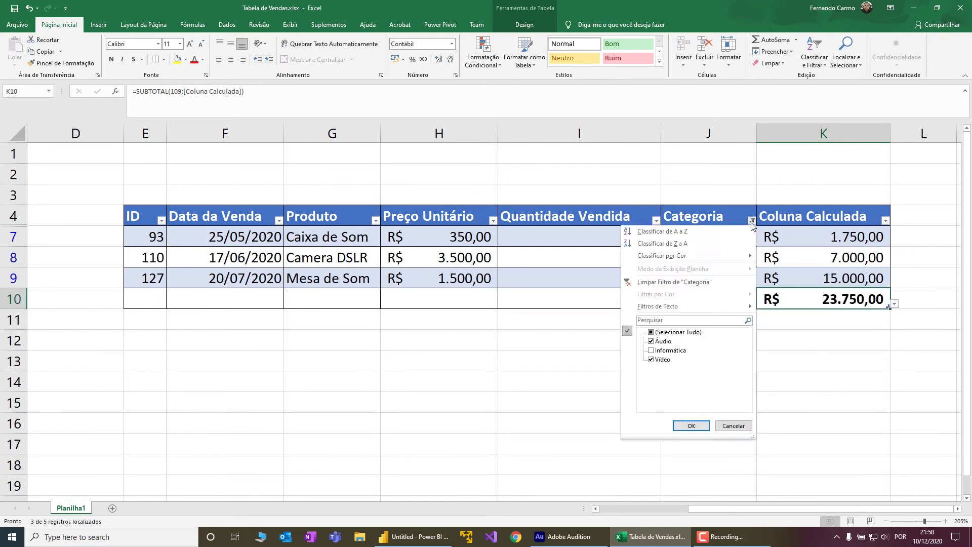
{"action": "left_click", "coordinate": [652, 332]}
{"action": "left_click", "coordinate": [652, 333]}
{"action": "left_click", "coordinate": [652, 350]}
{"action": "left_click", "coordinate": [691, 426]}
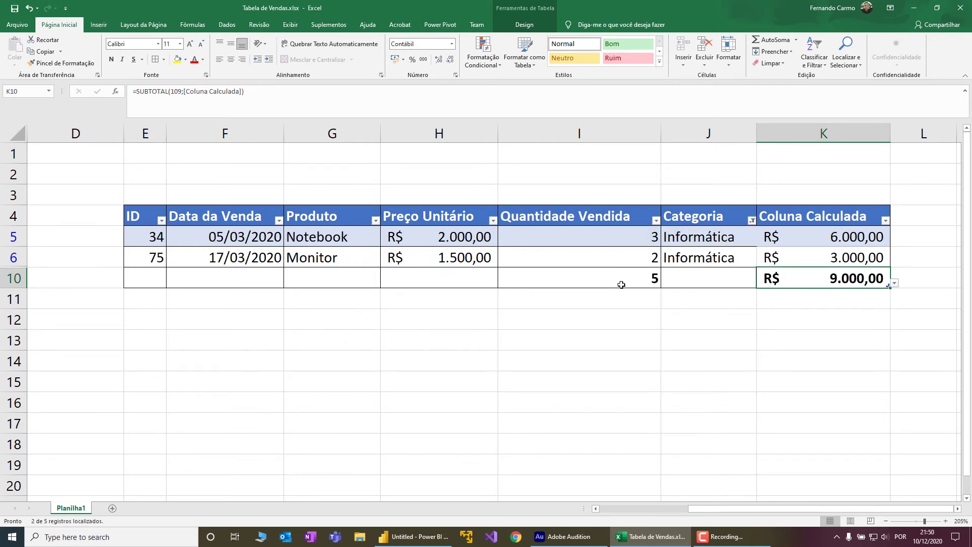
Step: Sum Preço Unitário in the total row, cell H10, and check the Quantidade Vendida total formula beside it
{"action": "left_click", "coordinate": [441, 279]}
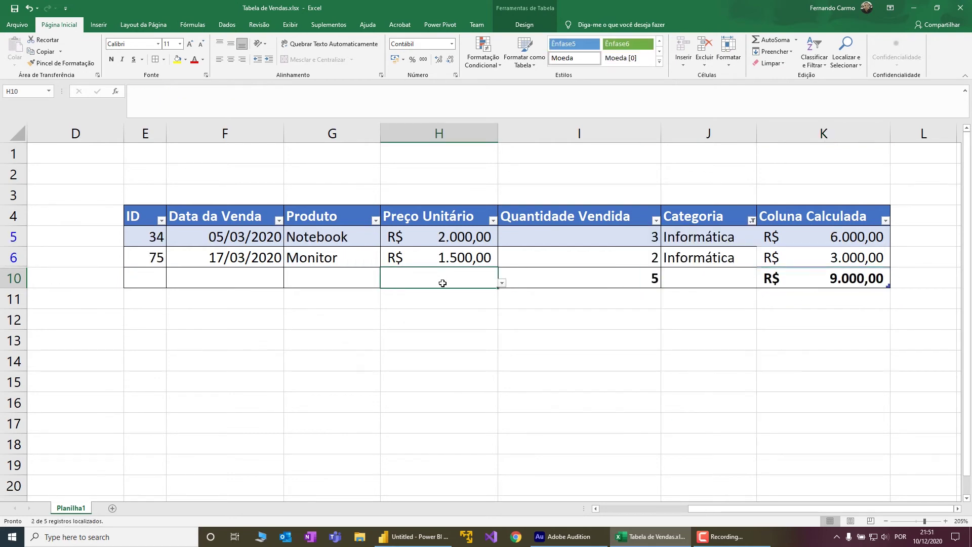
{"action": "left_click", "coordinate": [768, 37]}
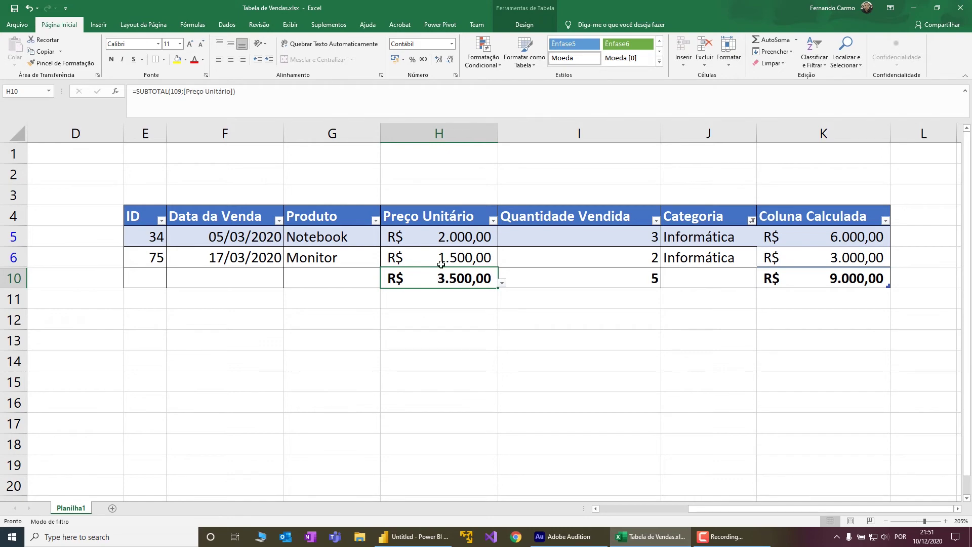
{"action": "left_click", "coordinate": [601, 282]}
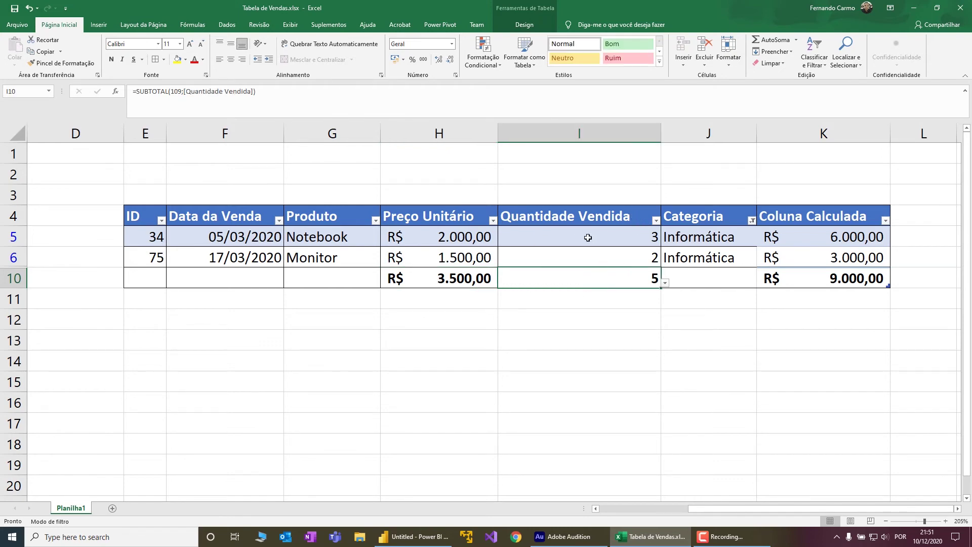
Step: Enter a formula in cell I12 multiplying the Preço Unitário total by the Quantidade Vendida total
{"action": "left_click", "coordinate": [523, 321]}
{"action": "type", "text": "="}
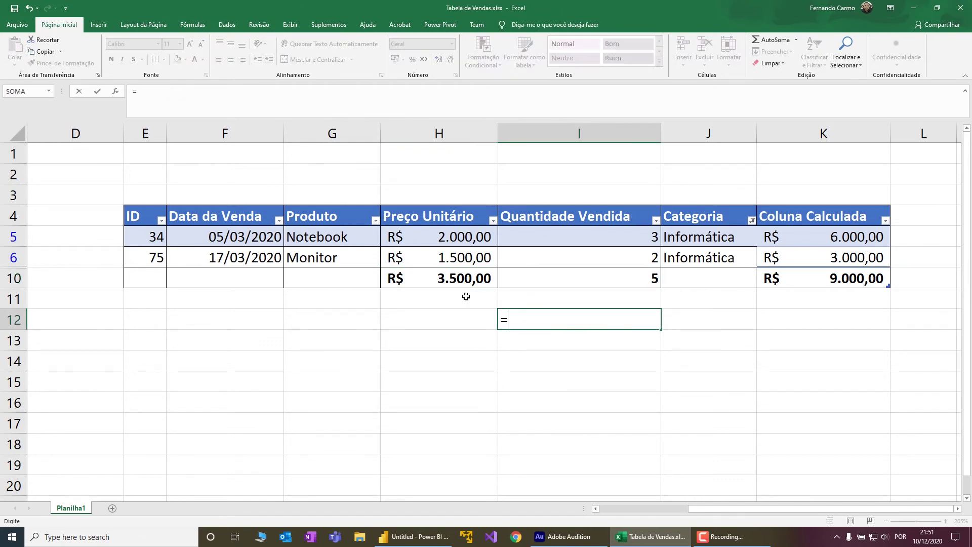
{"action": "left_click", "coordinate": [457, 286]}
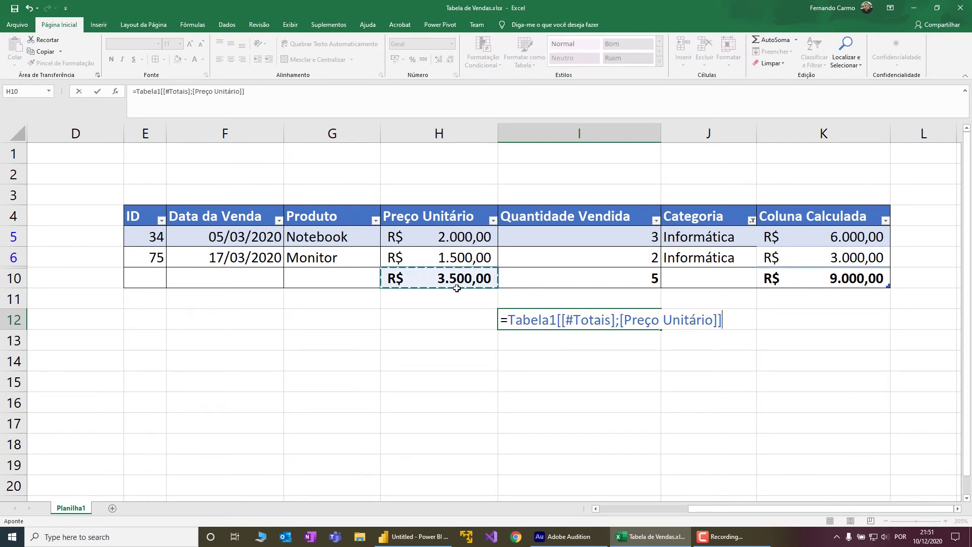
{"action": "type", "text": "*"}
{"action": "left_click", "coordinate": [595, 282]}
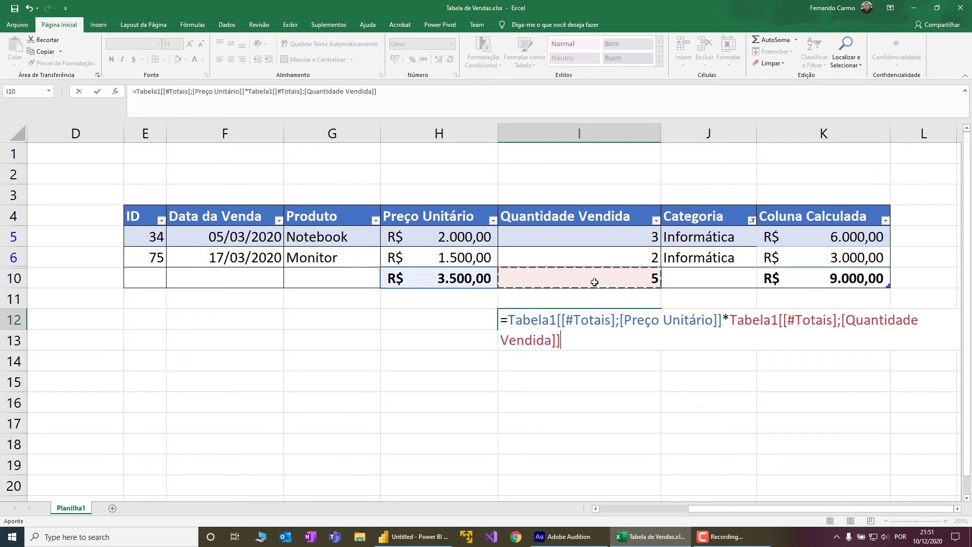
{"action": "key", "text": "Return"}
{"action": "left_click", "coordinate": [569, 321]}
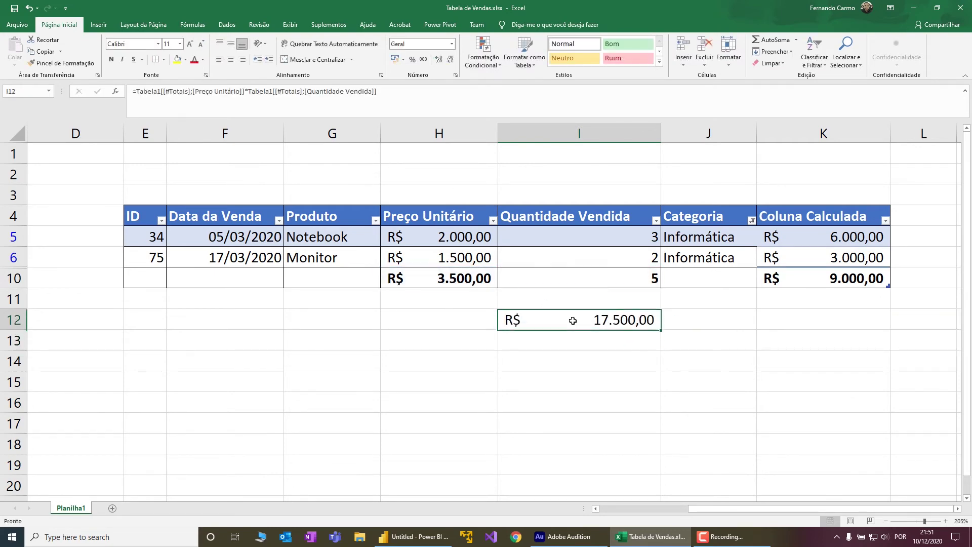
Step: Compare the Preço Unitário and Quantidade Vendida values in each row with their totals and the product in I12
{"action": "left_click", "coordinate": [474, 276]}
{"action": "left_click", "coordinate": [608, 277]}
{"action": "left_click", "coordinate": [445, 277]}
{"action": "left_click", "coordinate": [547, 278]}
{"action": "left_click", "coordinate": [456, 277]}
{"action": "left_click", "coordinate": [562, 275]}
{"action": "left_click", "coordinate": [447, 274]}
{"action": "left_click", "coordinate": [596, 260]}
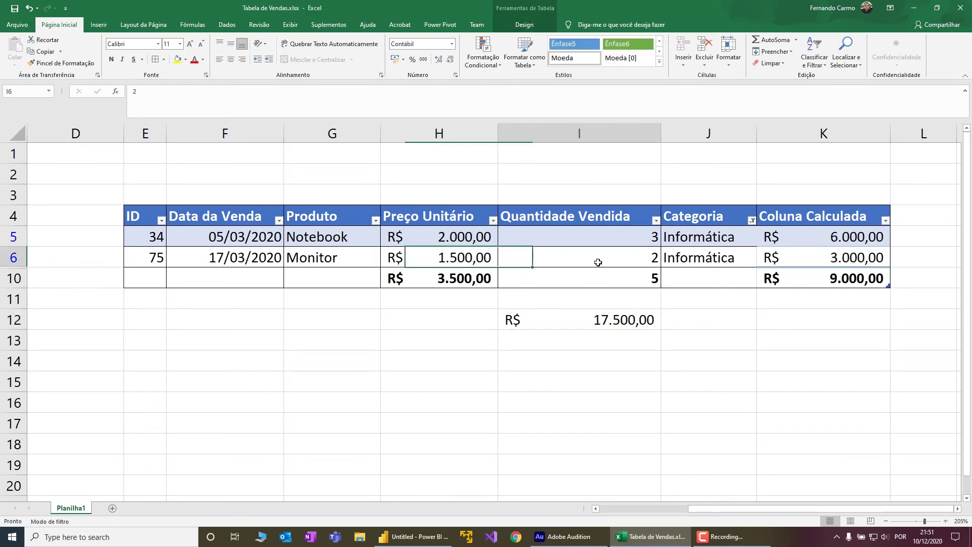
{"action": "left_click", "coordinate": [455, 245]}
{"action": "key", "text": "Right"}
{"action": "left_click", "coordinate": [454, 245]}
{"action": "key", "text": "Right"}
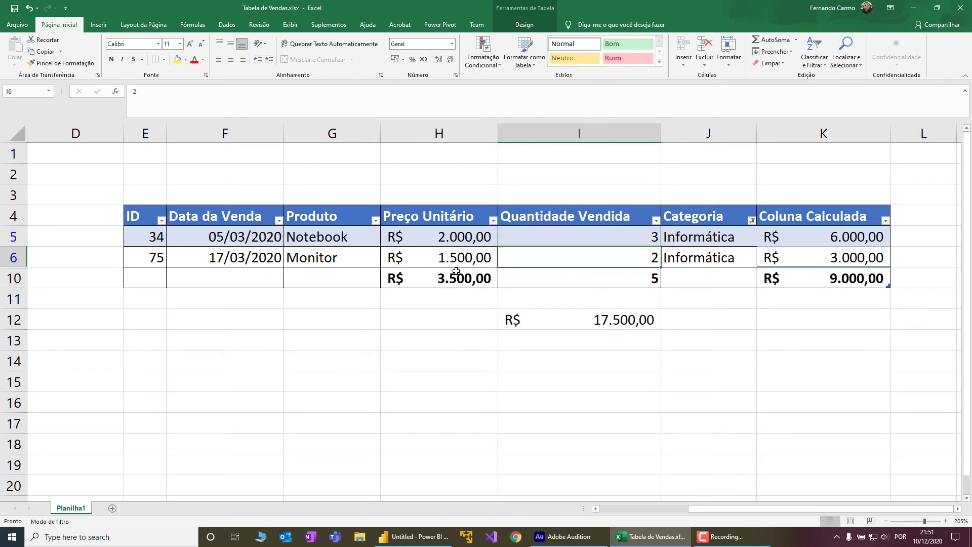
{"action": "left_click", "coordinate": [456, 278]}
{"action": "left_click", "coordinate": [569, 276]}
{"action": "left_click", "coordinate": [461, 276]}
{"action": "left_click", "coordinate": [615, 322]}
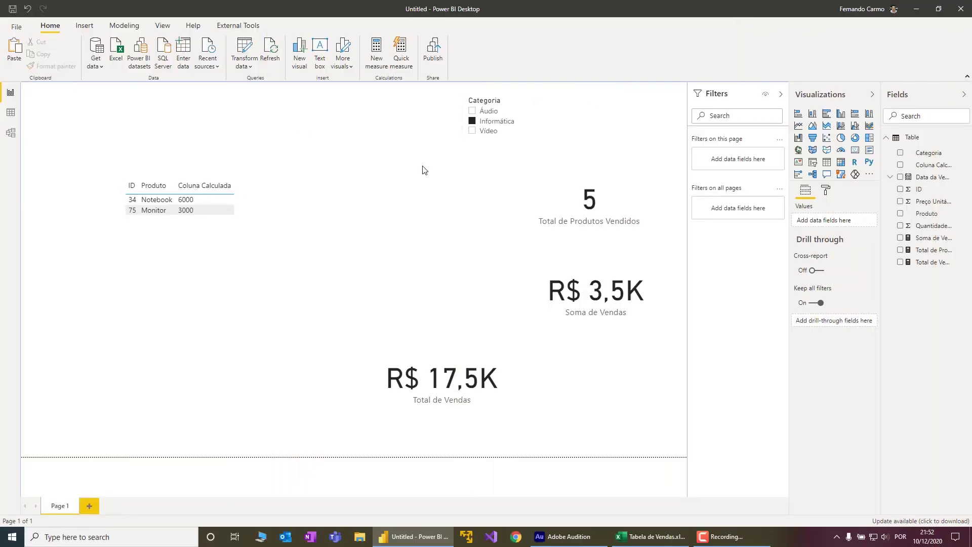
Step: Create a measure named Total de Vendas X and begin its formula with SUMX over 'Table'
{"action": "left_click", "coordinate": [380, 63]}
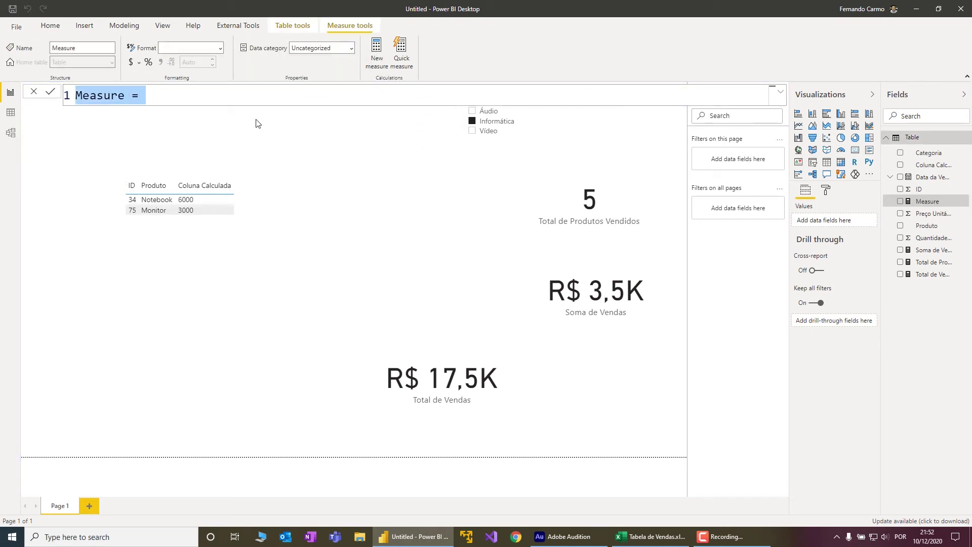
{"action": "type", "text": "Total de Vendas"}
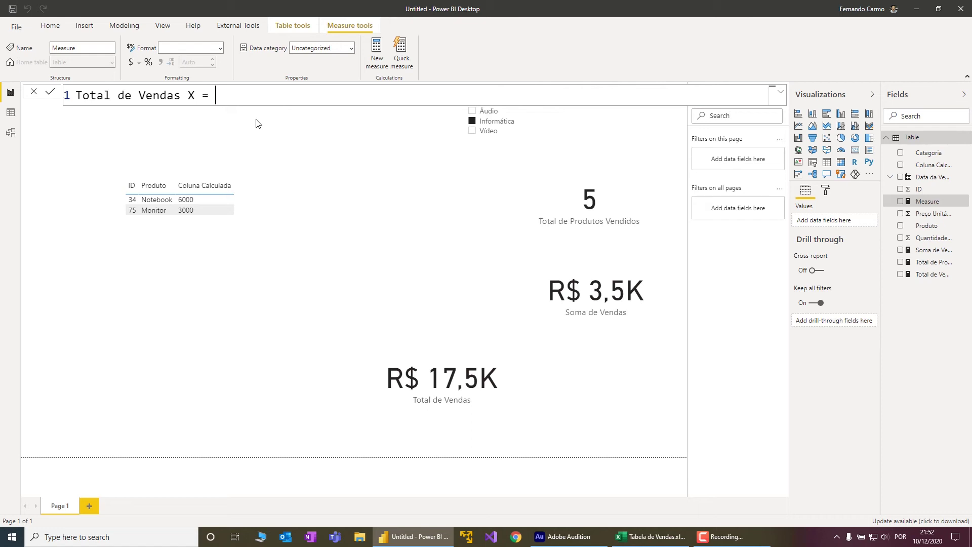
{"action": "type", "text": "X = SUM"}
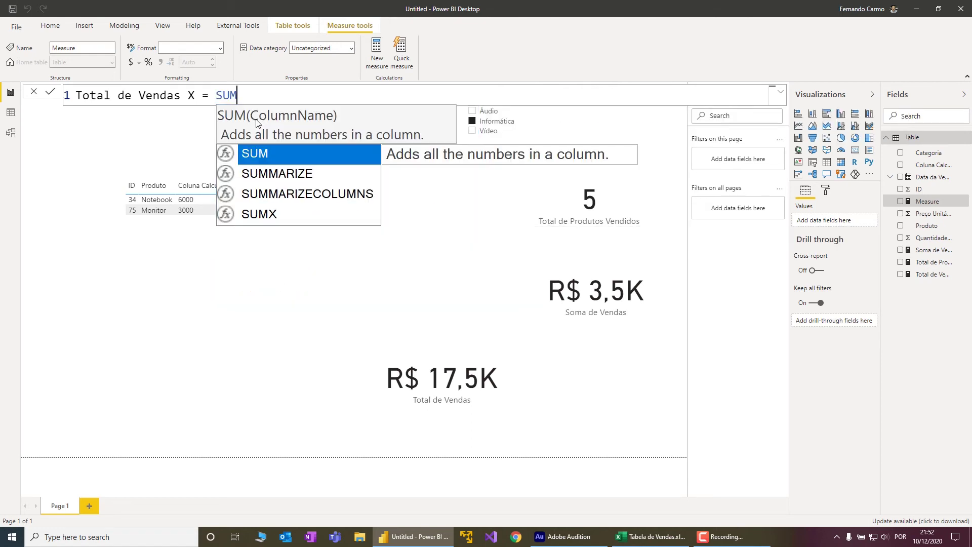
{"action": "type", "text": "X("}
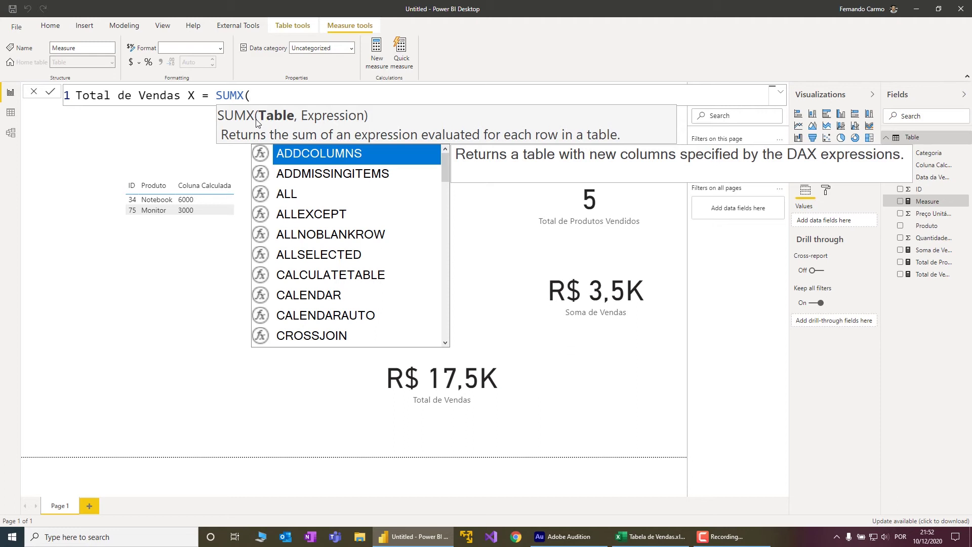
{"action": "type", "text": "'Table'"}
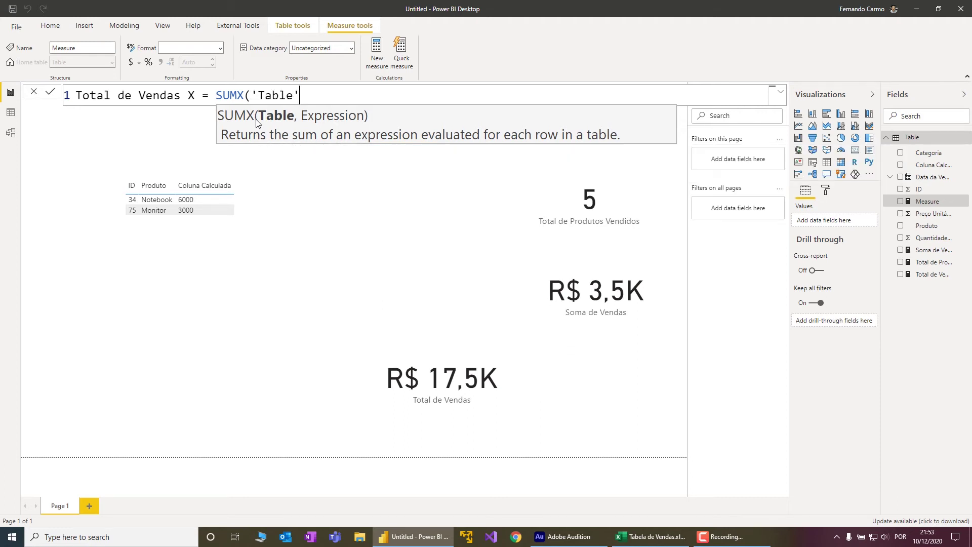
{"action": "type", "text": ","}
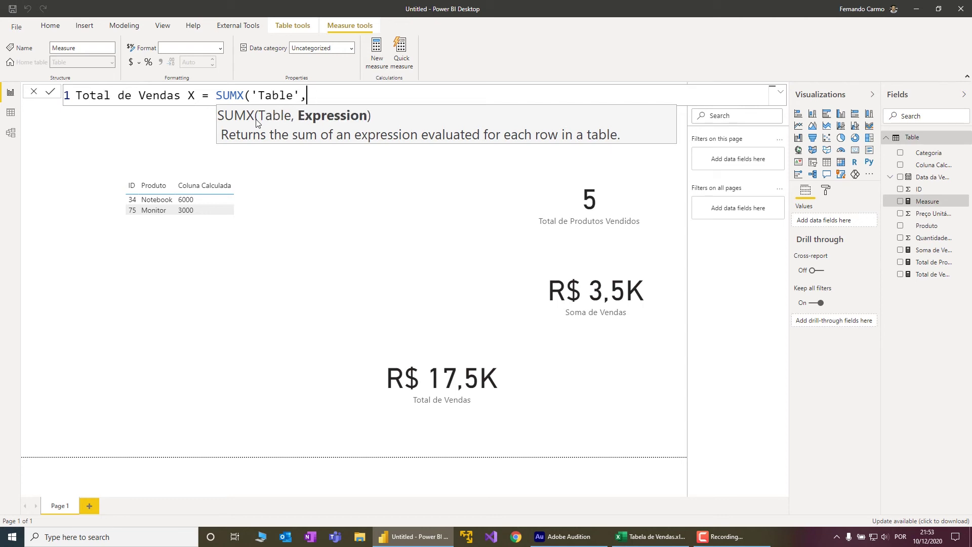
Step: Rename the Preço Unitário column of the table as Preco Unitario, without accented characters
{"action": "left_click", "coordinate": [931, 216]}
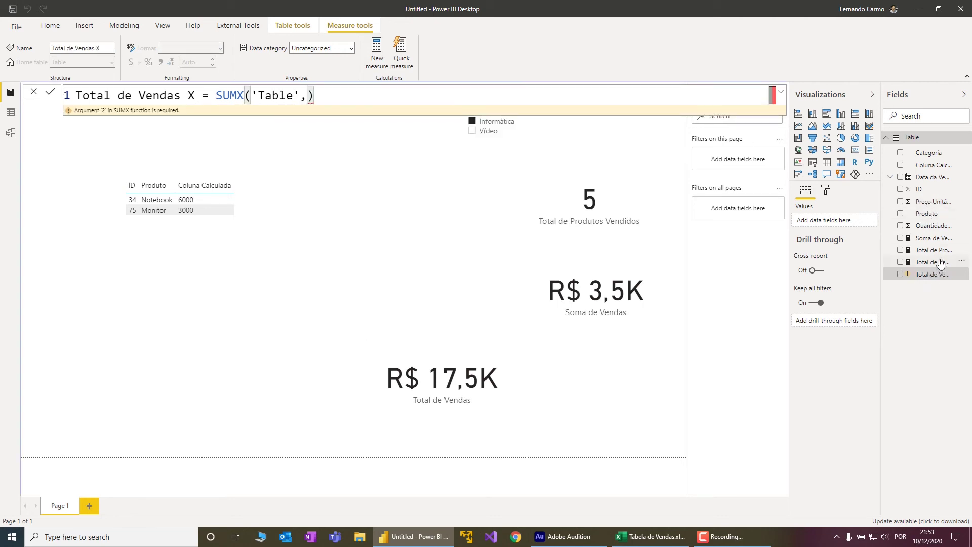
{"action": "left_click", "coordinate": [962, 202]}
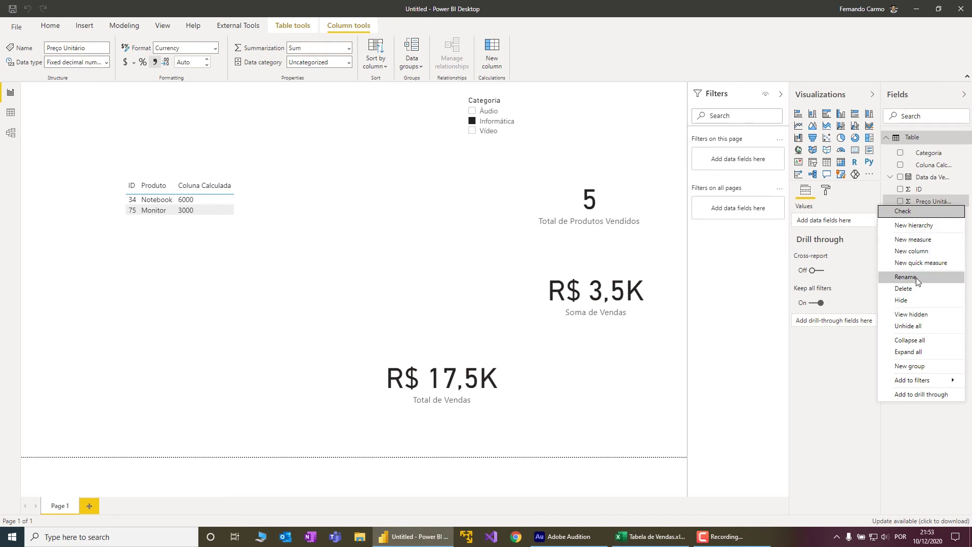
{"action": "left_click", "coordinate": [935, 277]}
{"action": "left_click", "coordinate": [928, 202]}
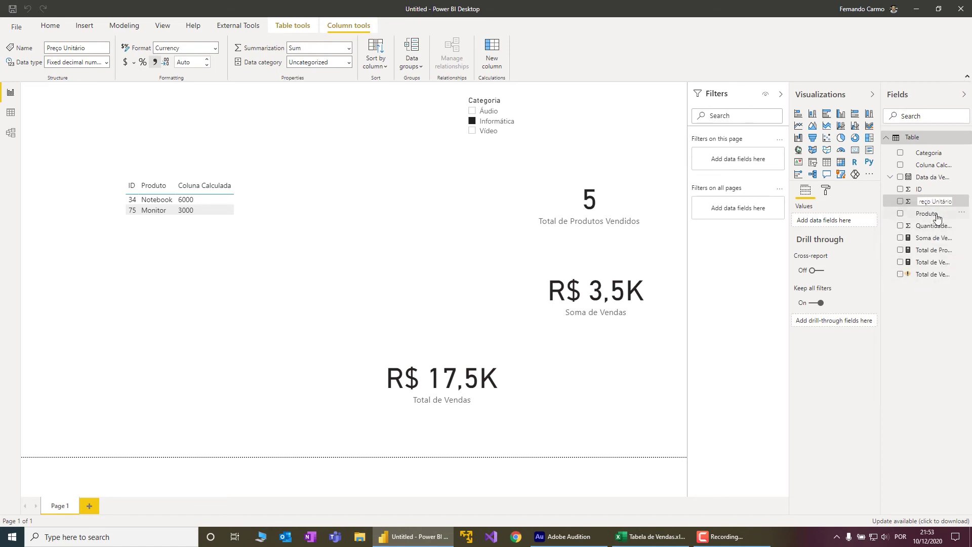
{"action": "key", "text": "BackSpace"}
{"action": "type", "text": "c"}
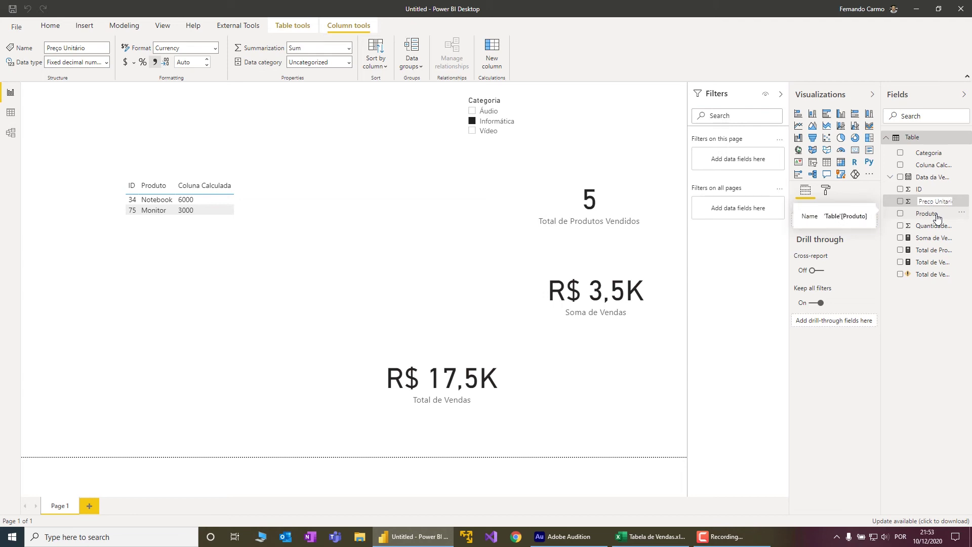
{"action": "key", "text": "Return"}
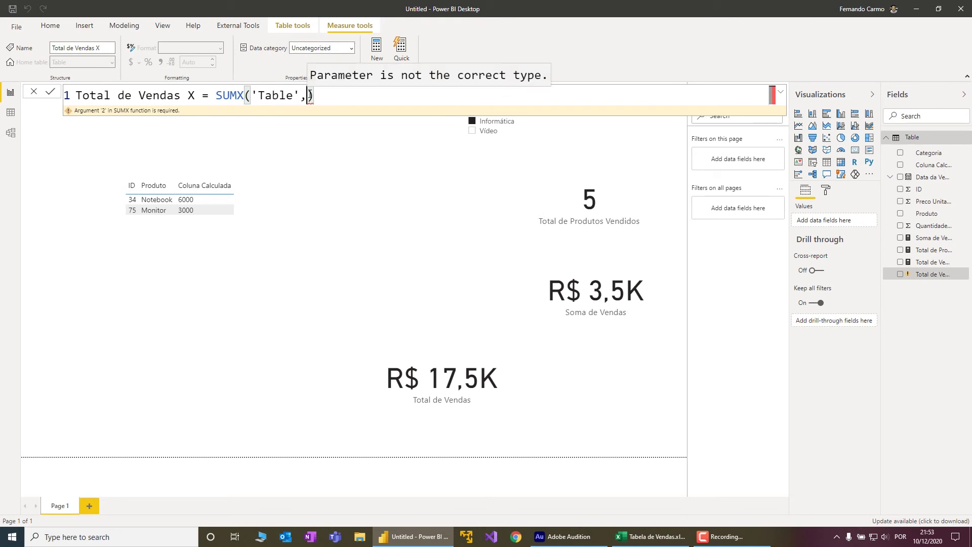
Step: Complete the Total de Vendas X formula with 'Table'[Preco Unitario]*'Table'[Quantidade Vendida] as the SUMX expression and commit it
{"action": "type", "text": "Preco"}
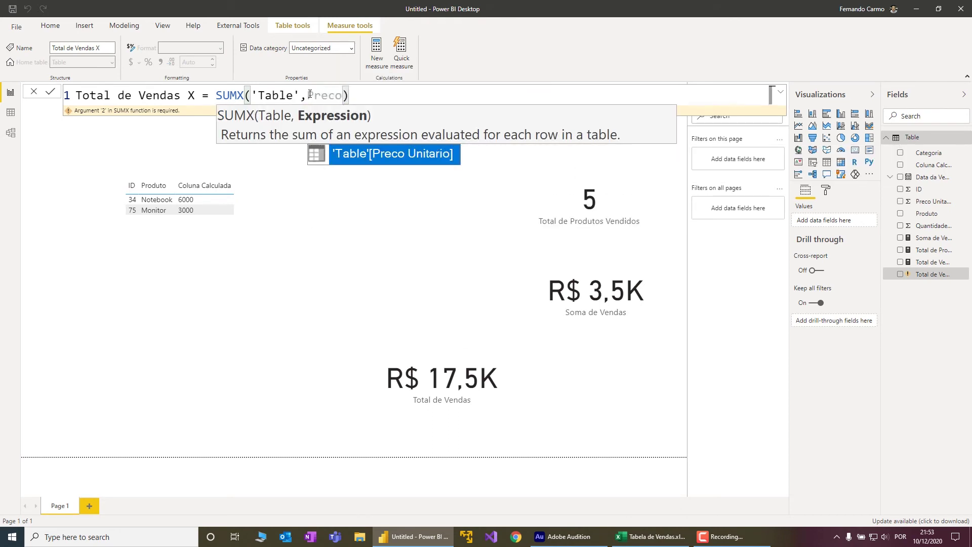
{"action": "key", "text": "Tab"}
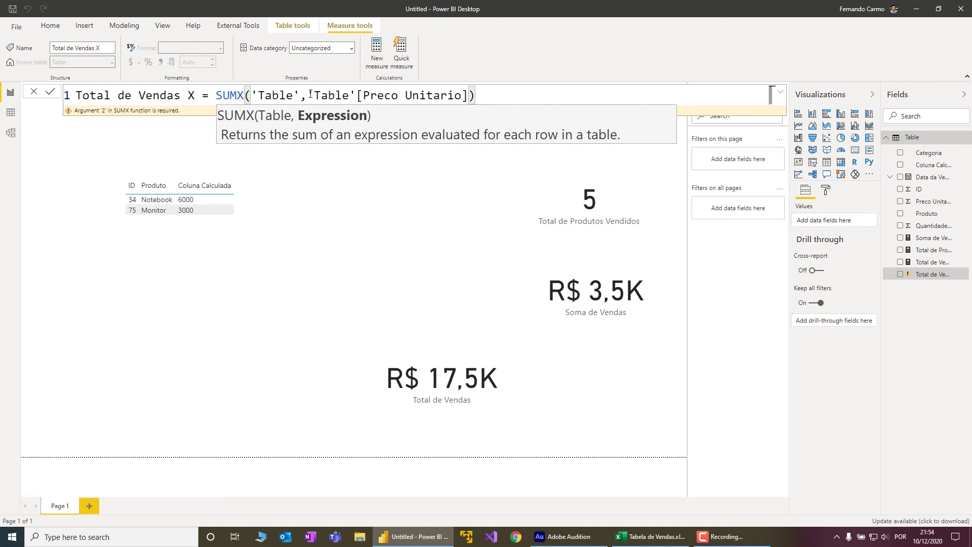
{"action": "type", "text": "*Quan"}
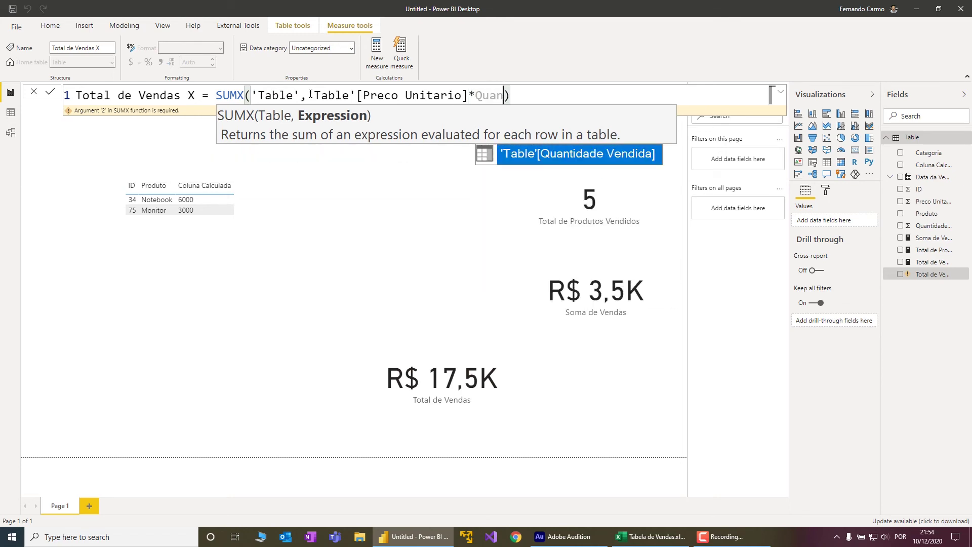
{"action": "key", "text": "Tab"}
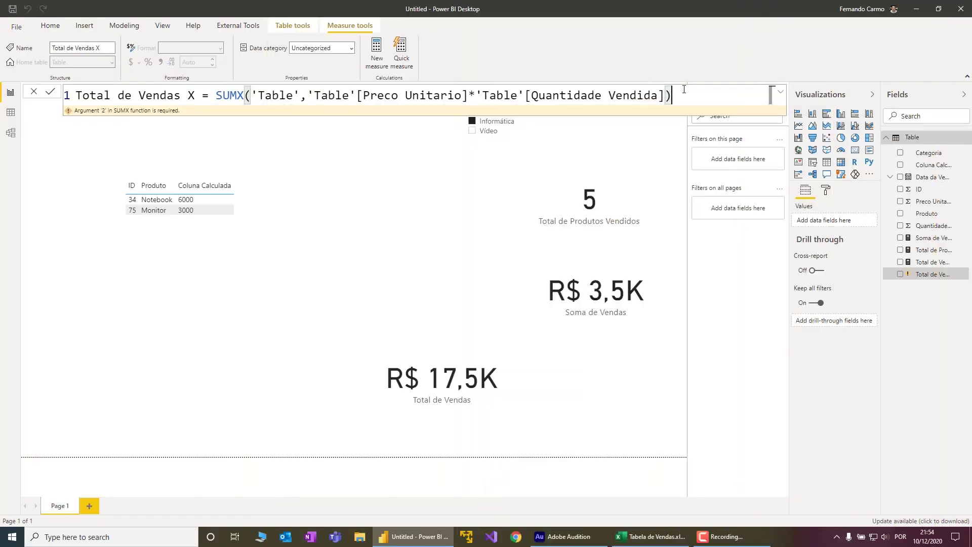
{"action": "key", "text": "Return"}
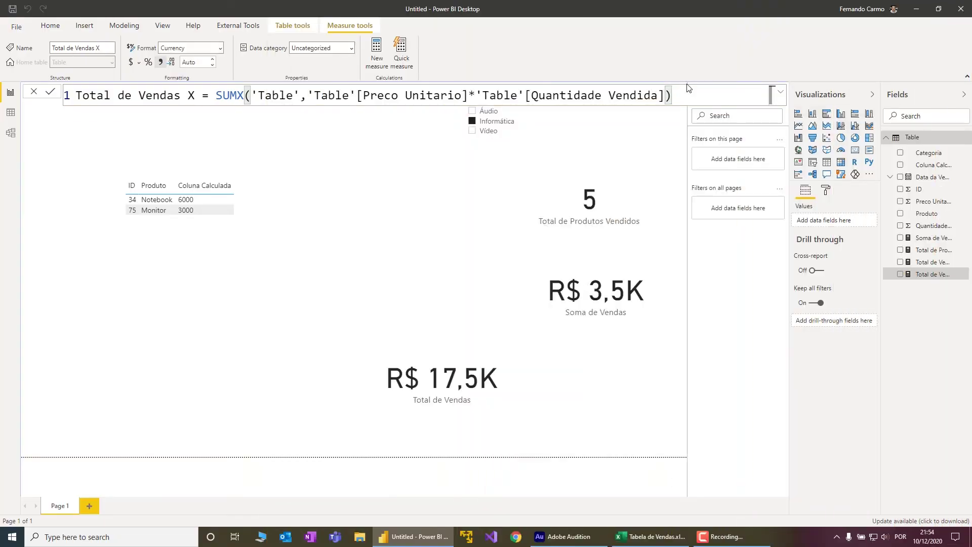
Step: Duplicate the Total de Vendas card and place the copy beside the original, below the Soma de Vendas card
{"action": "left_click", "coordinate": [446, 195]}
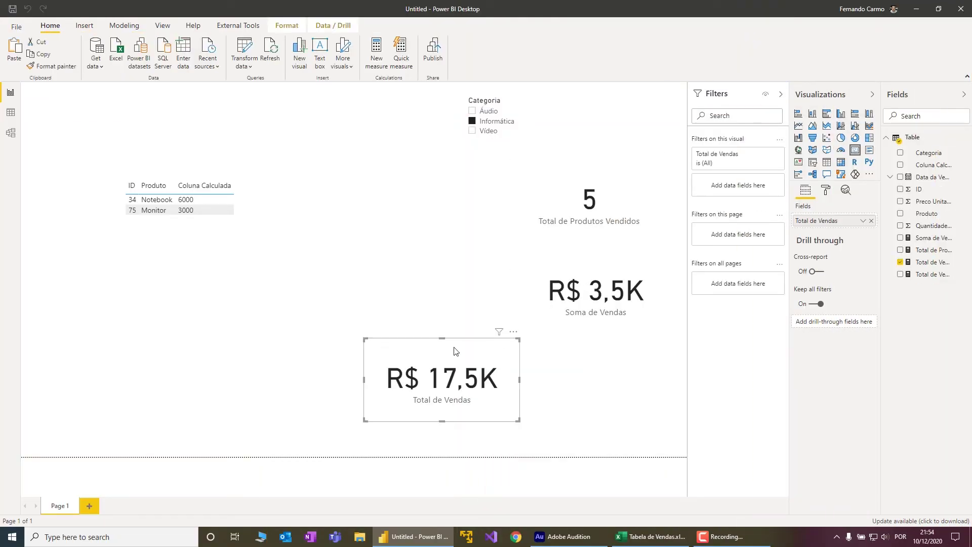
{"action": "key", "text": "ctrl+c"}
{"action": "key", "text": "ctrl+v"}
{"action": "left_click_drag", "start_coordinate": [445, 370], "coordinate": [666, 341]}
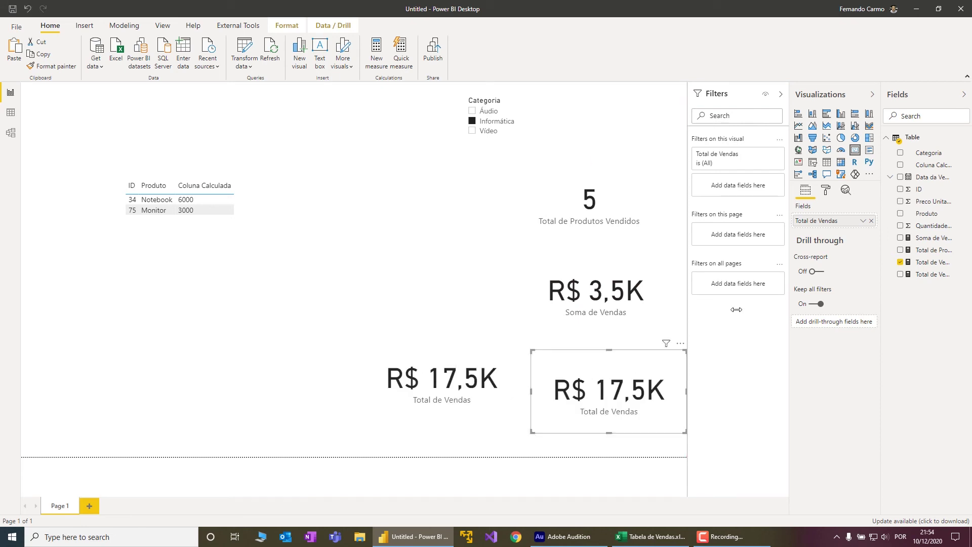
Step: Replace Total de Vendas with Total de Vendas X in the copied card, then widen and align it with the original
{"action": "left_click", "coordinate": [901, 262]}
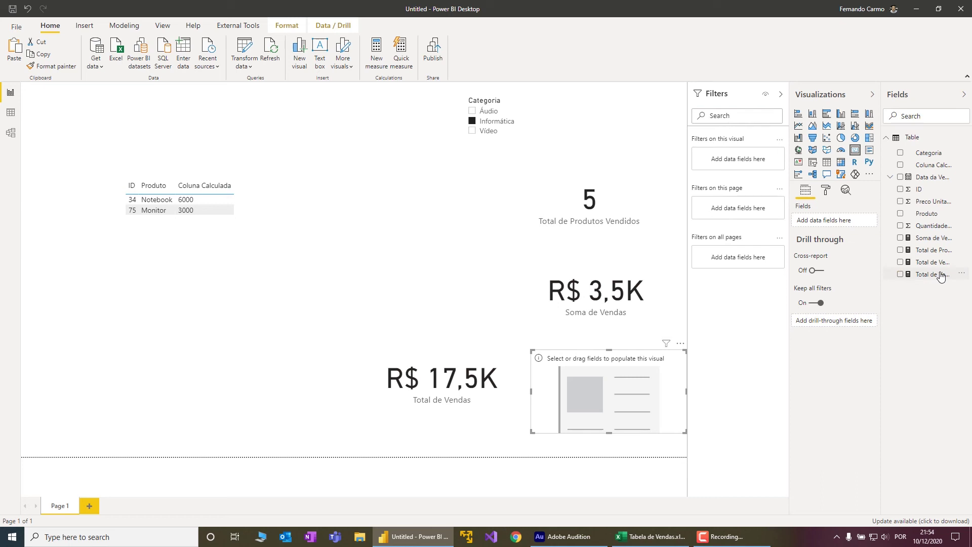
{"action": "left_click", "coordinate": [901, 274]}
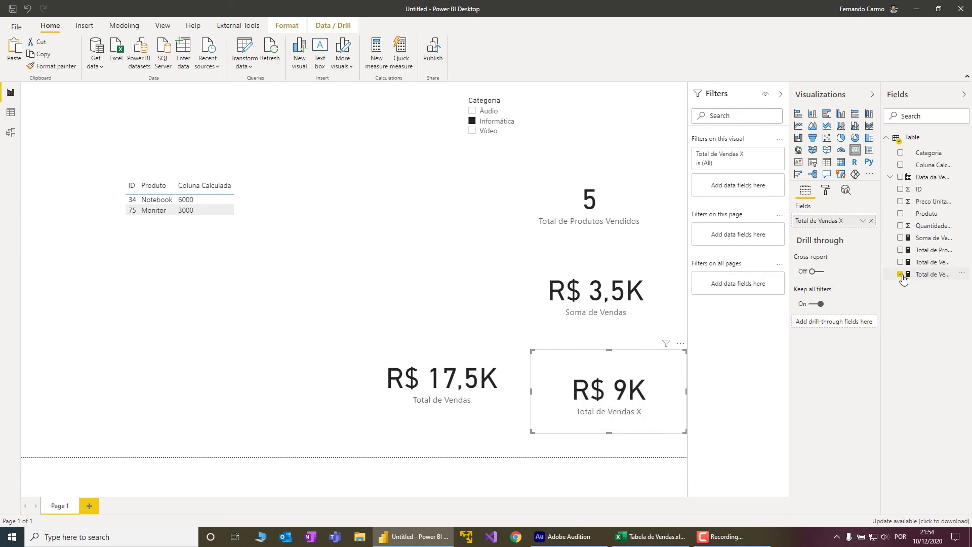
{"action": "left_click_drag", "start_coordinate": [532, 391], "coordinate": [521, 391]}
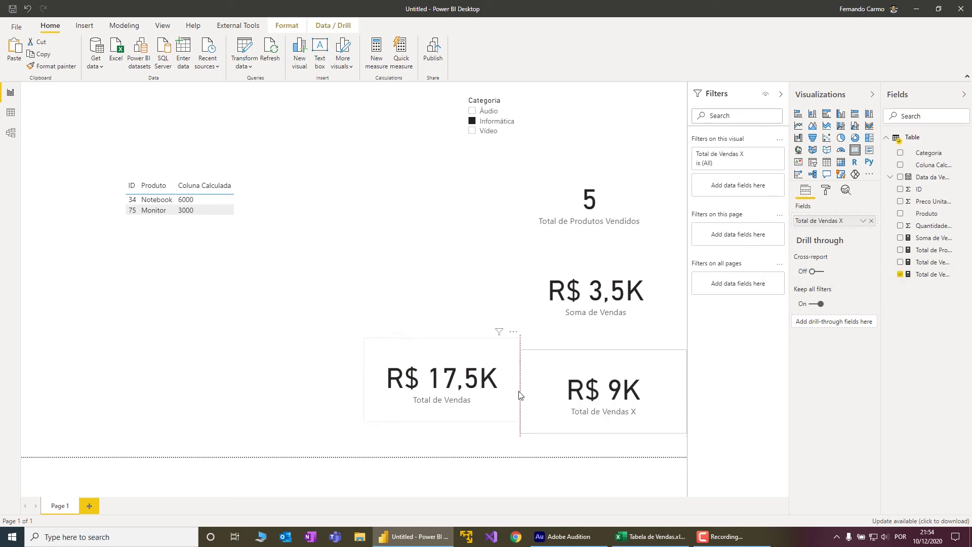
{"action": "left_click_drag", "start_coordinate": [612, 390], "coordinate": [592, 376]}
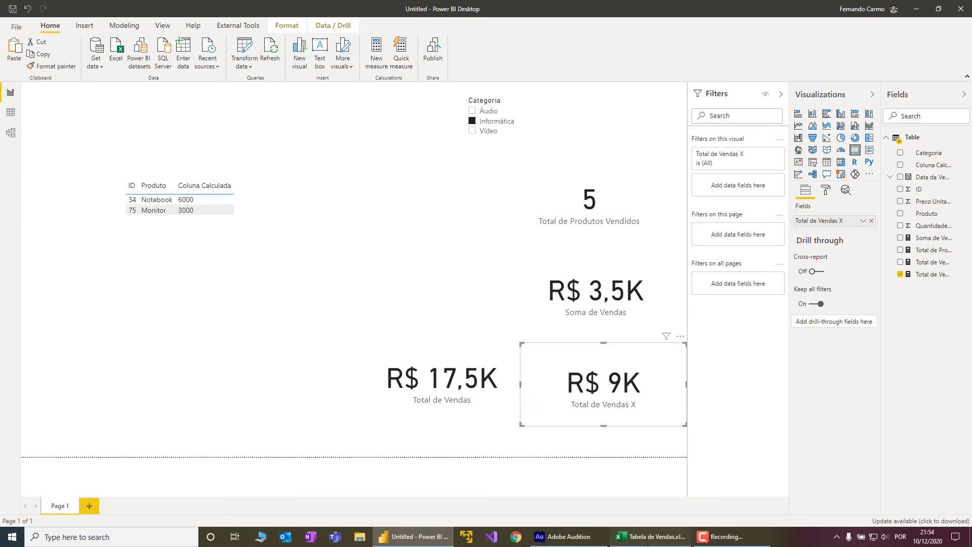
Step: Switch to the Excel sales table and compare the Coluna Calculada values with each row's Preço Unitário and Quantidade Vendida
{"action": "left_click", "coordinate": [651, 537]}
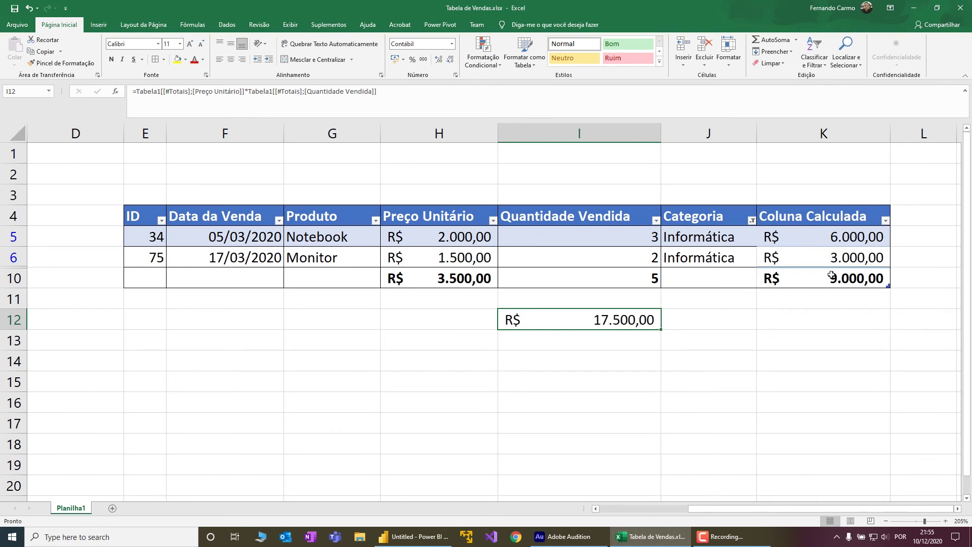
{"action": "left_click_drag", "start_coordinate": [815, 234], "coordinate": [825, 257]}
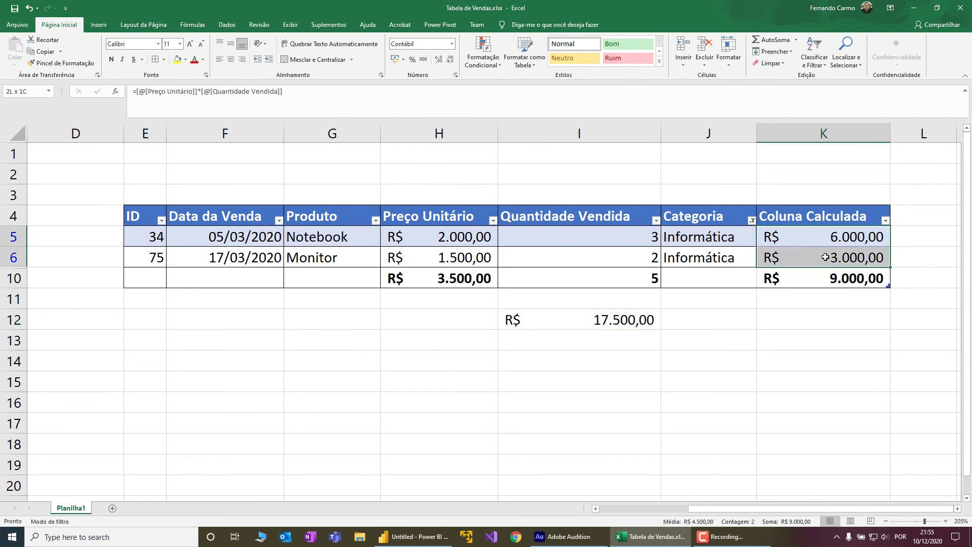
{"action": "left_click_drag", "start_coordinate": [476, 237], "coordinate": [777, 238]}
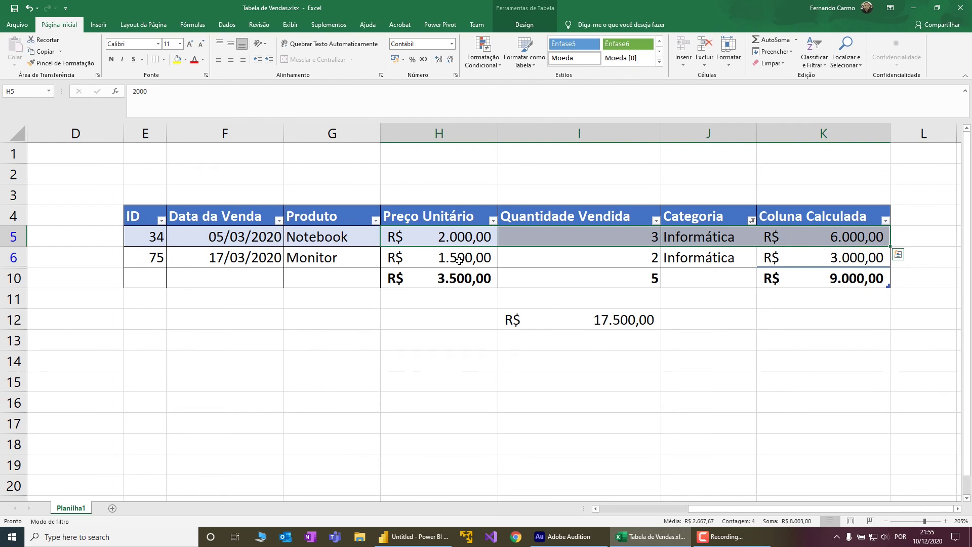
{"action": "left_click_drag", "start_coordinate": [458, 260], "coordinate": [812, 257]}
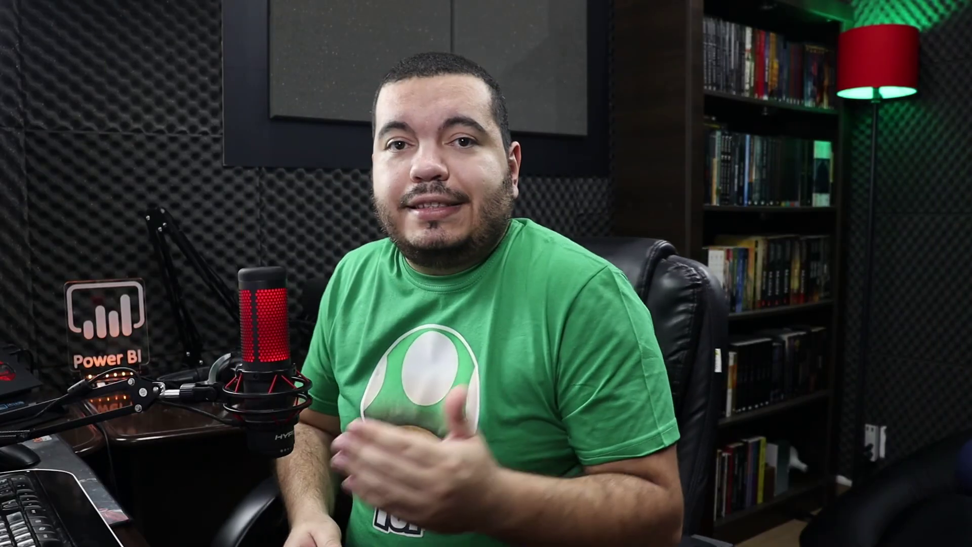